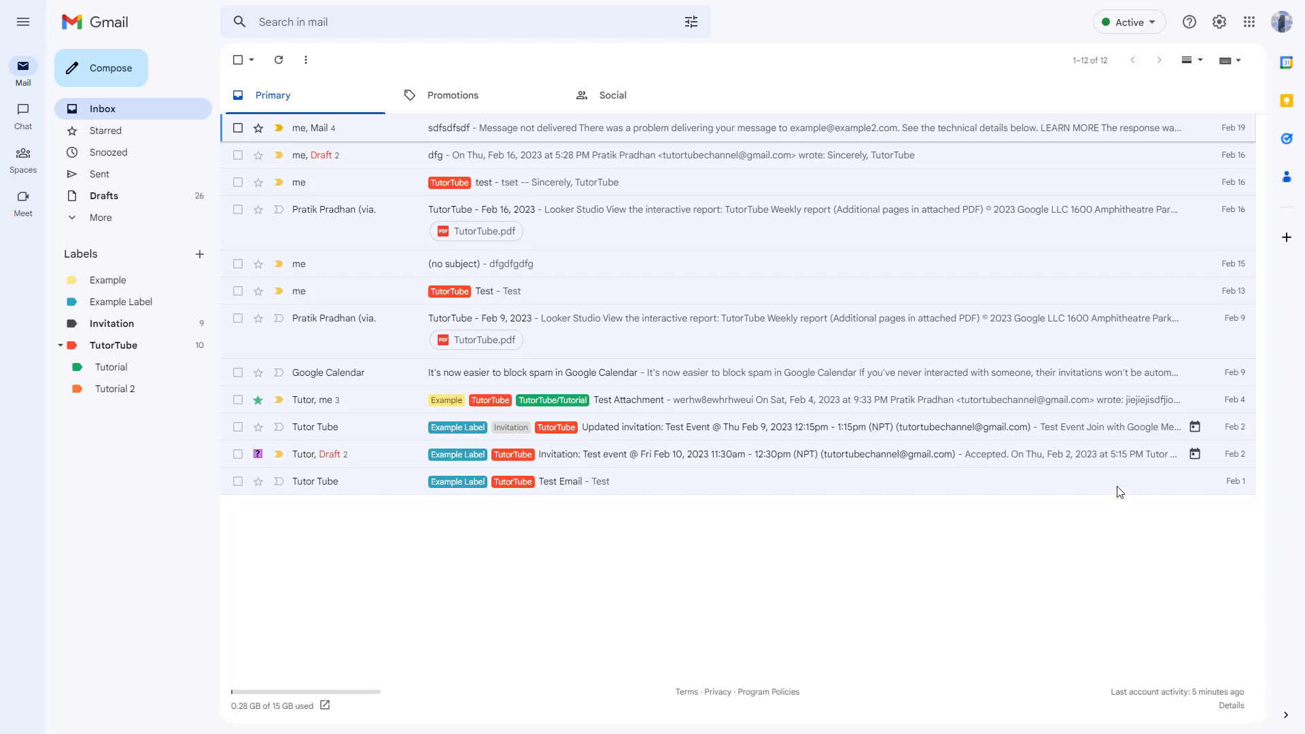
- Enable Templates in the advanced mail settings and save the changes
click(1219, 22)
click(1185, 96)
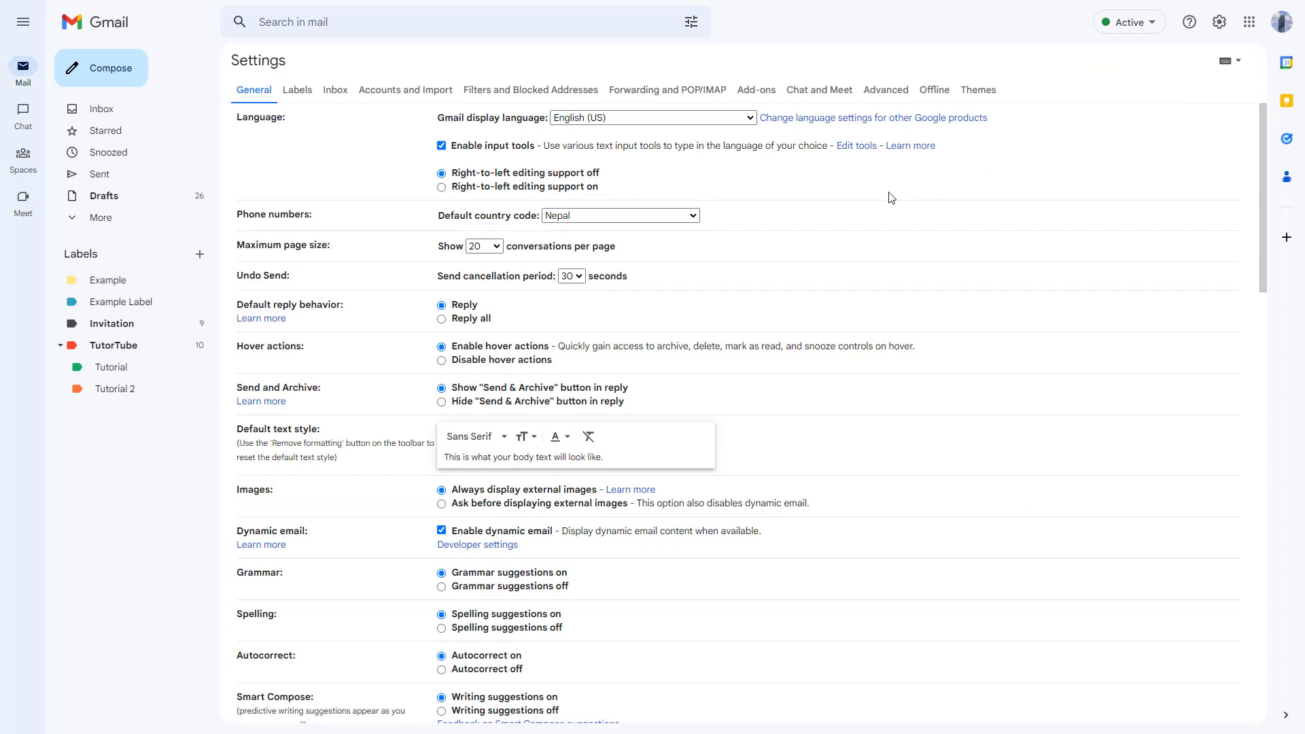
click(876, 90)
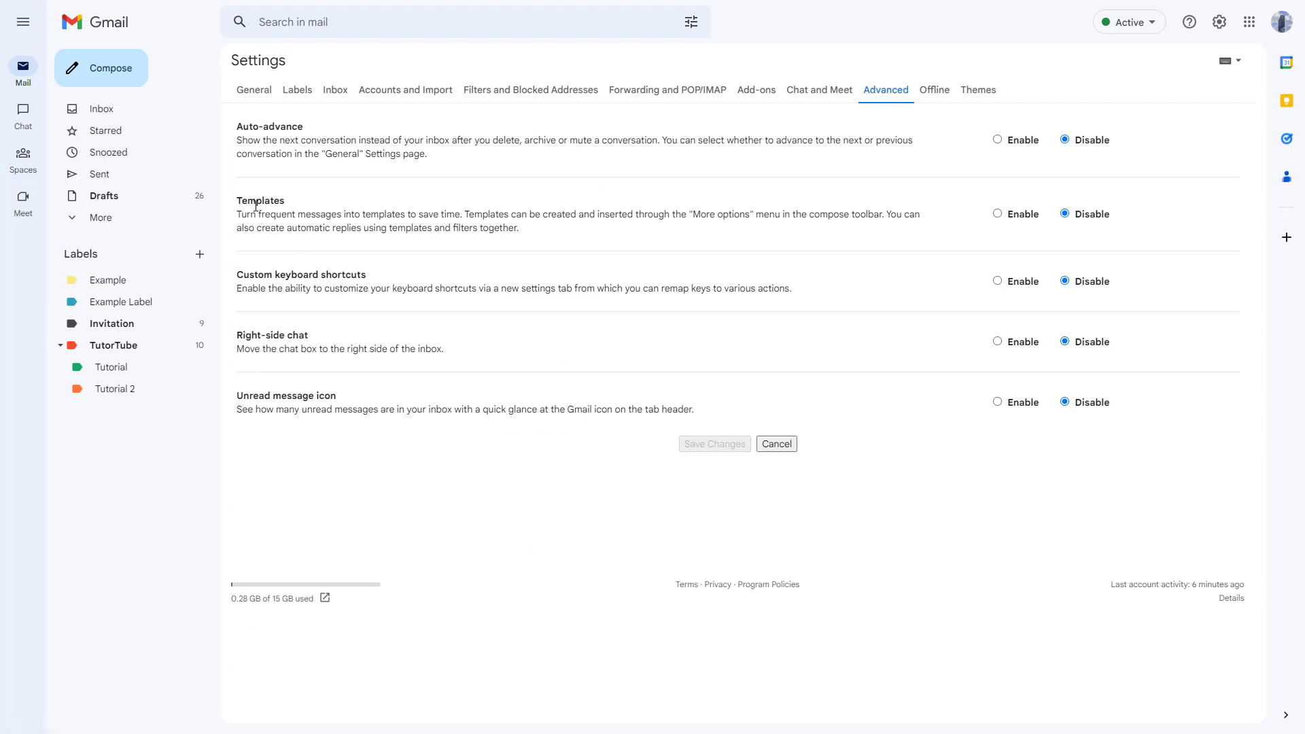
click(998, 214)
click(707, 443)
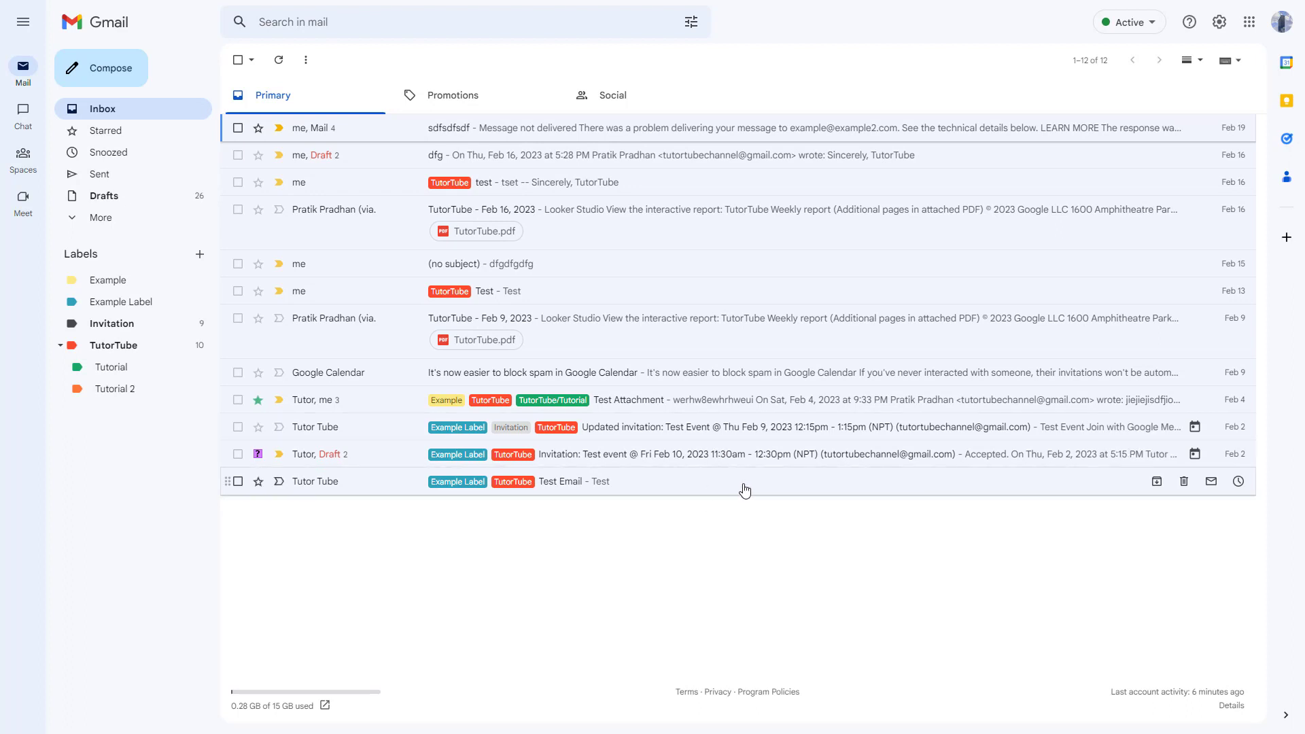
- Start a new email message, check its template options, and expand the draft to full screen
click(128, 79)
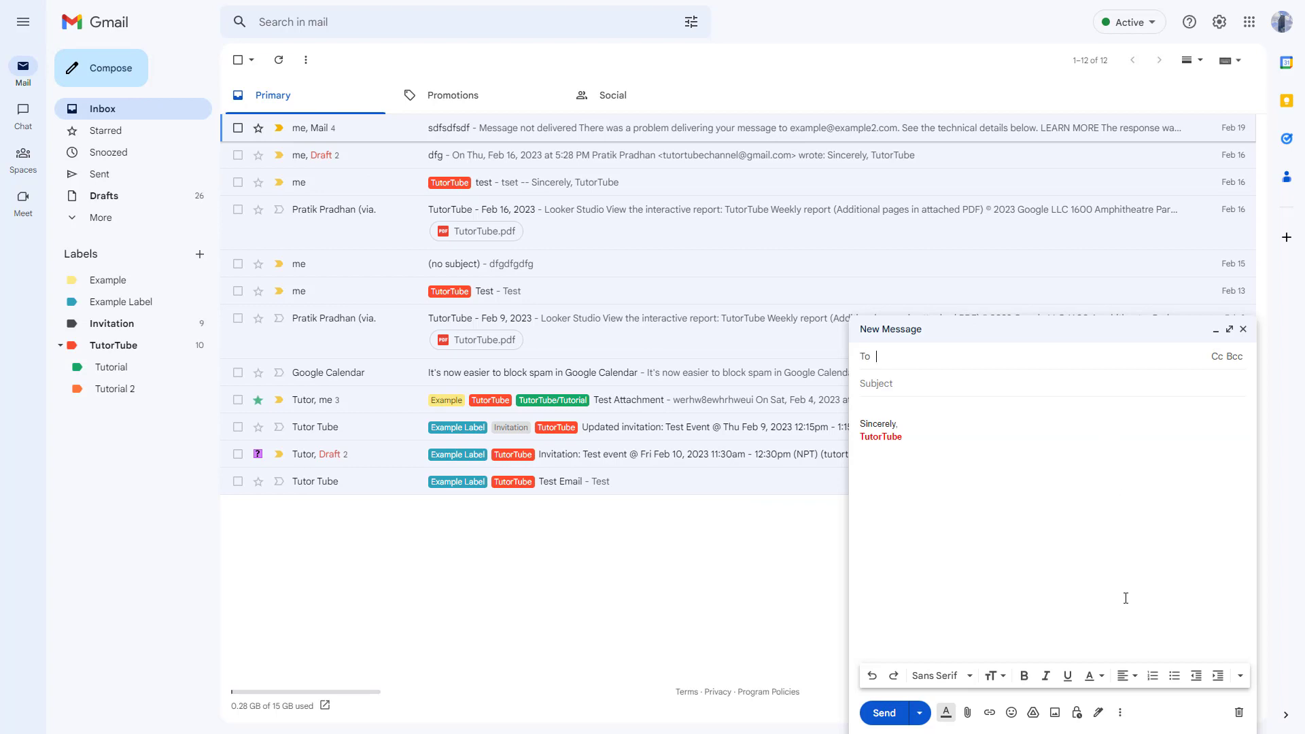
click(1120, 713)
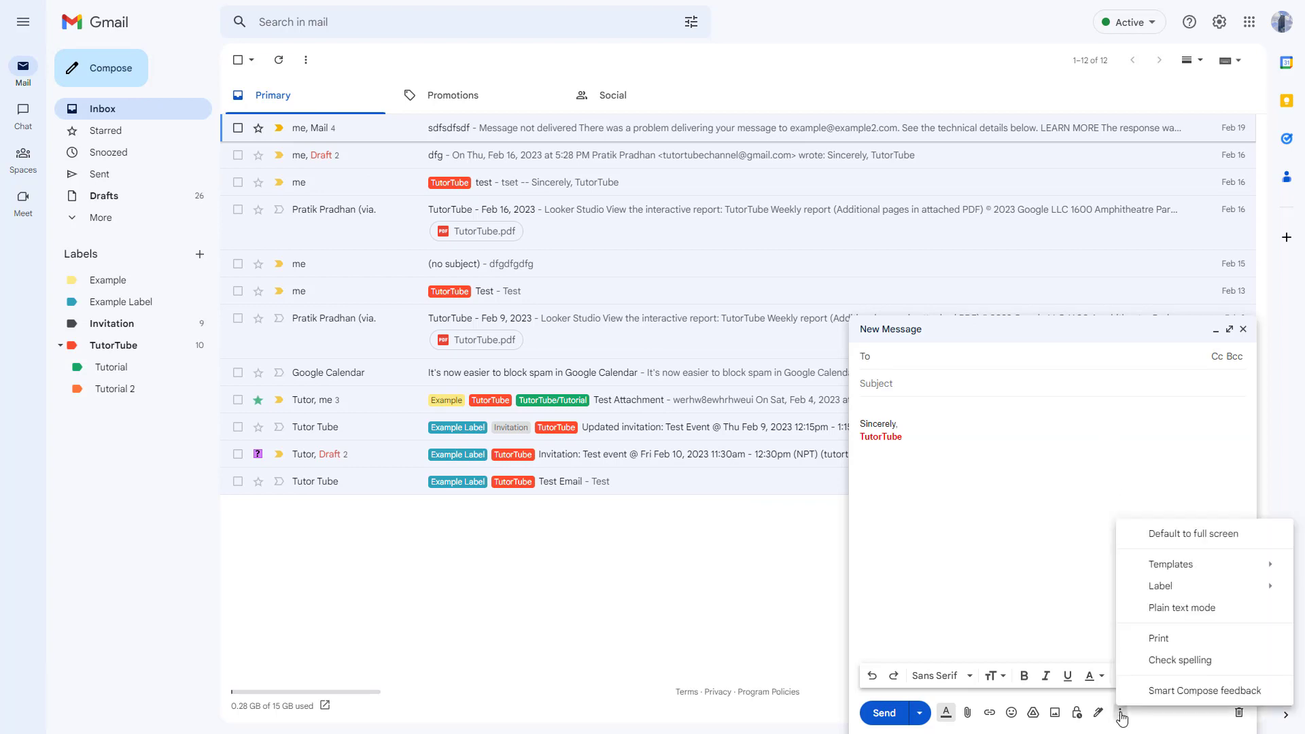
mouse_move(1163, 567)
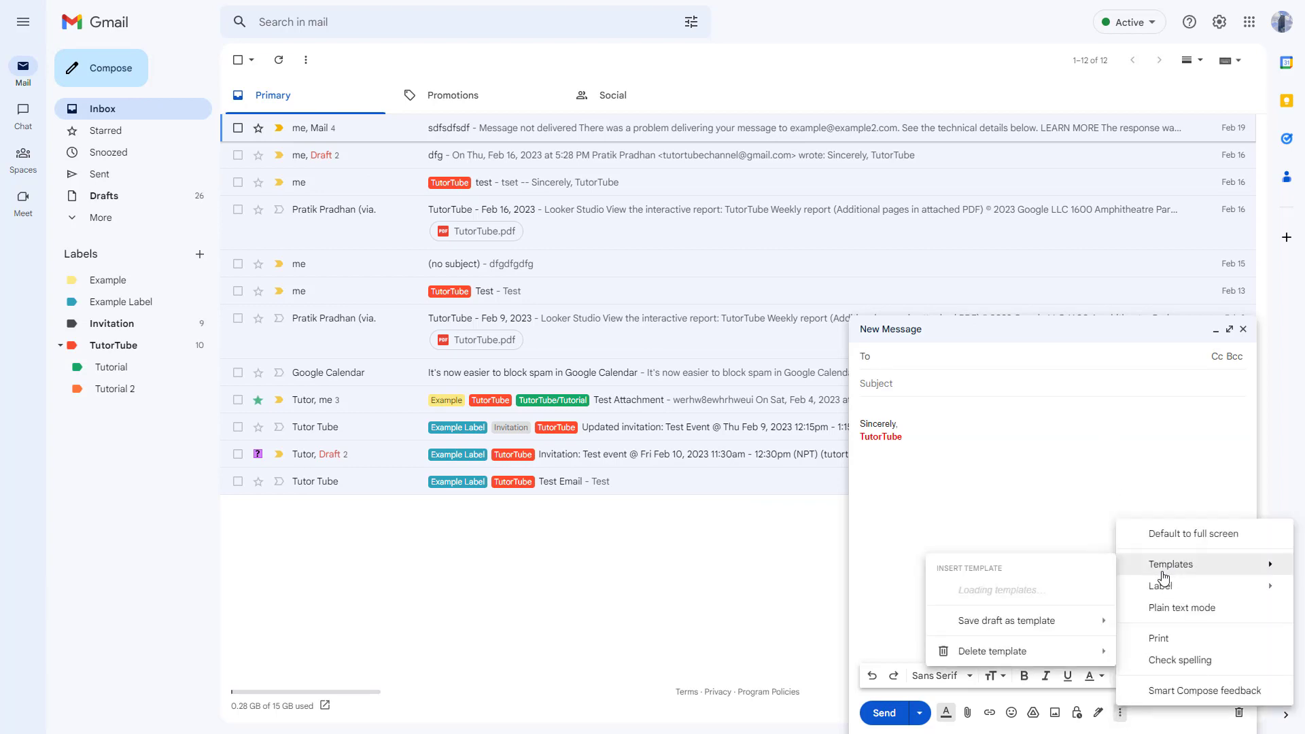
click(1025, 525)
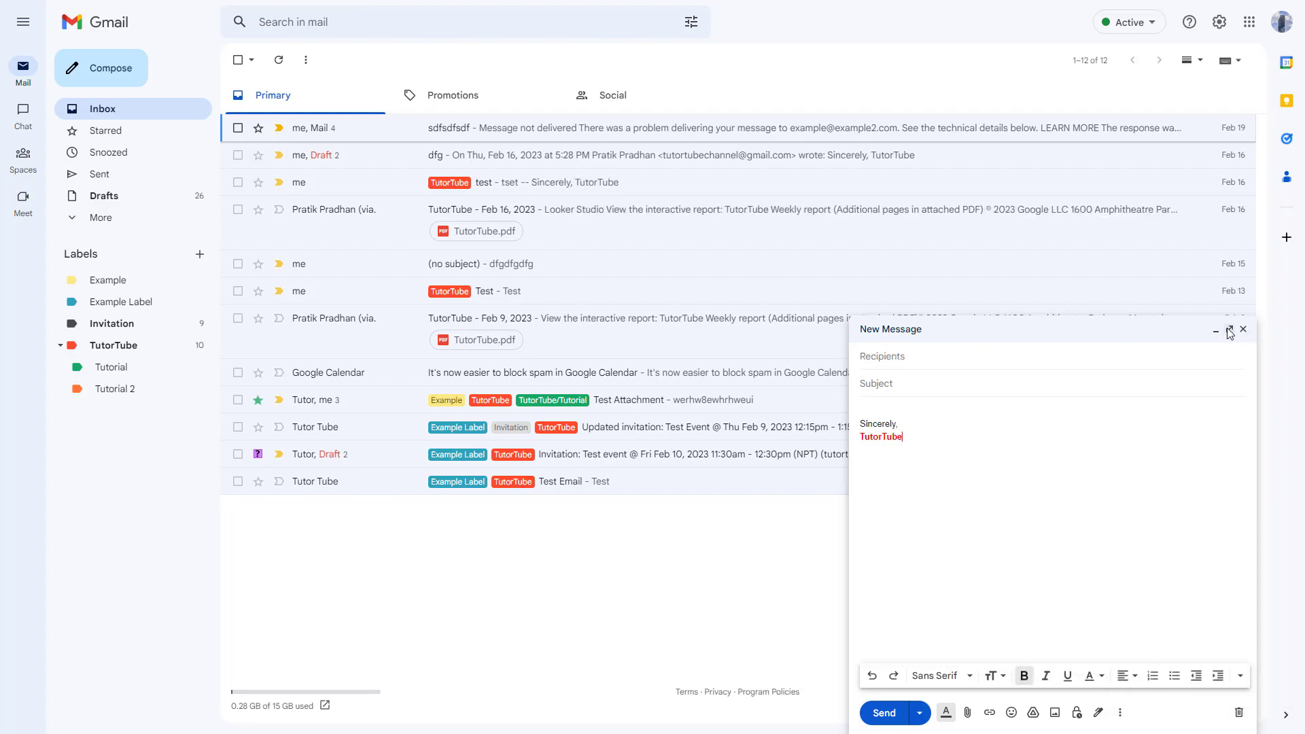
click(1229, 331)
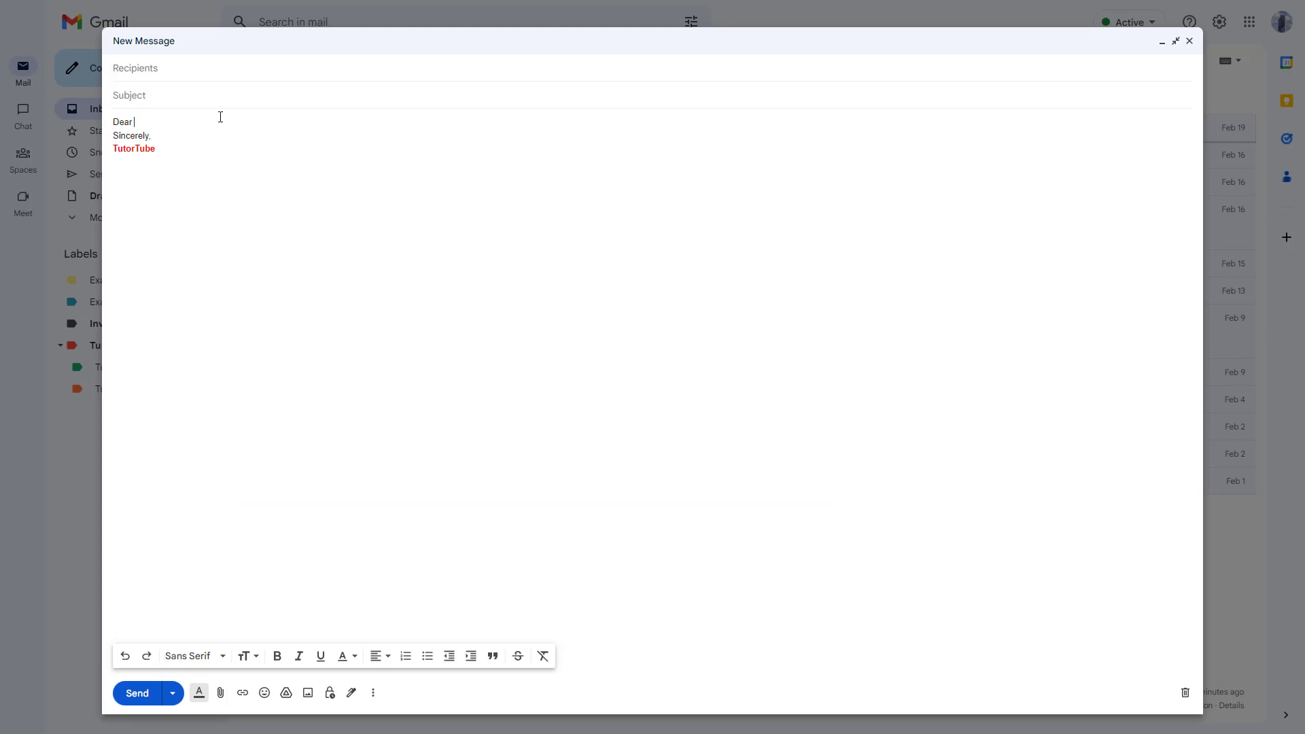
- Write the greeting "Dear TutorTube Collaborator," above the signature, leaving blank lines for the body text
text(Tutor)
text(,)
key(Return)
key(Return)
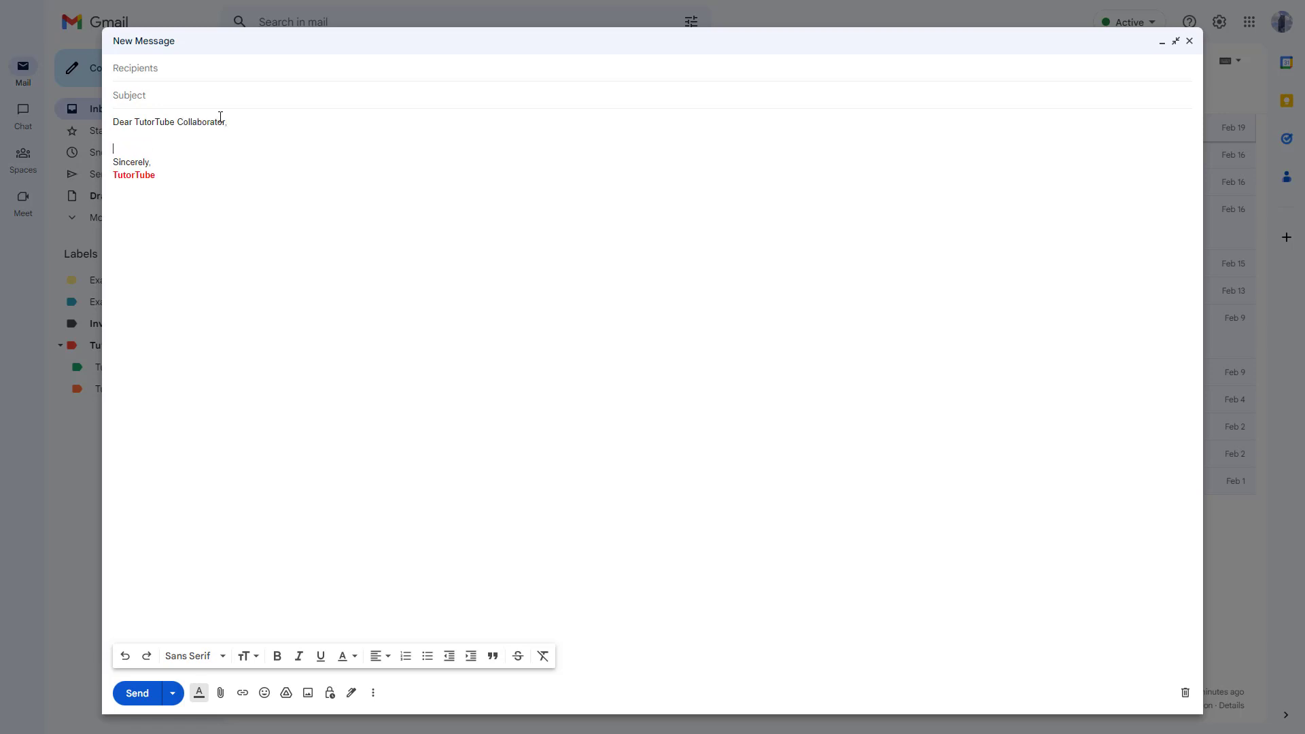
key(Return)
key(Up)
- Write the body text "I have been meaning to tell you something regarding the latest performance of the channel. And this is it."
text(I have b)
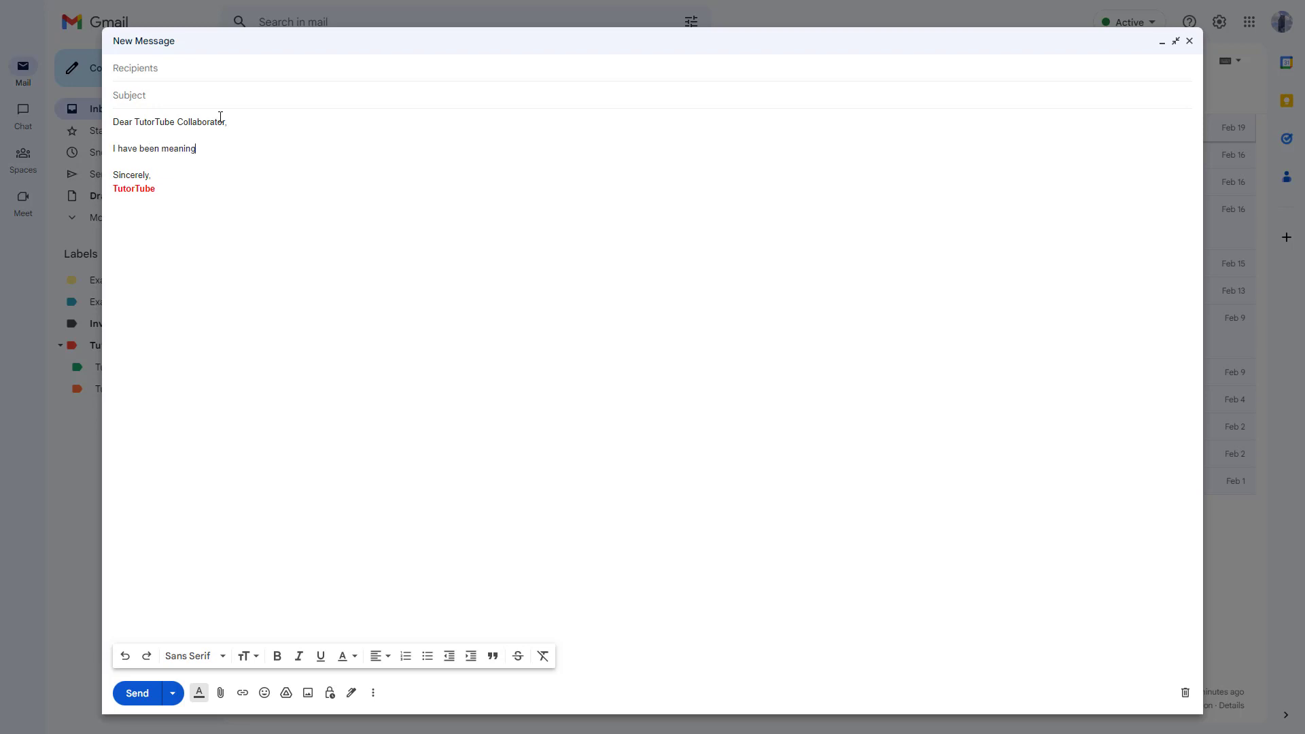
text(een meaning to tell you something regarding the latest)
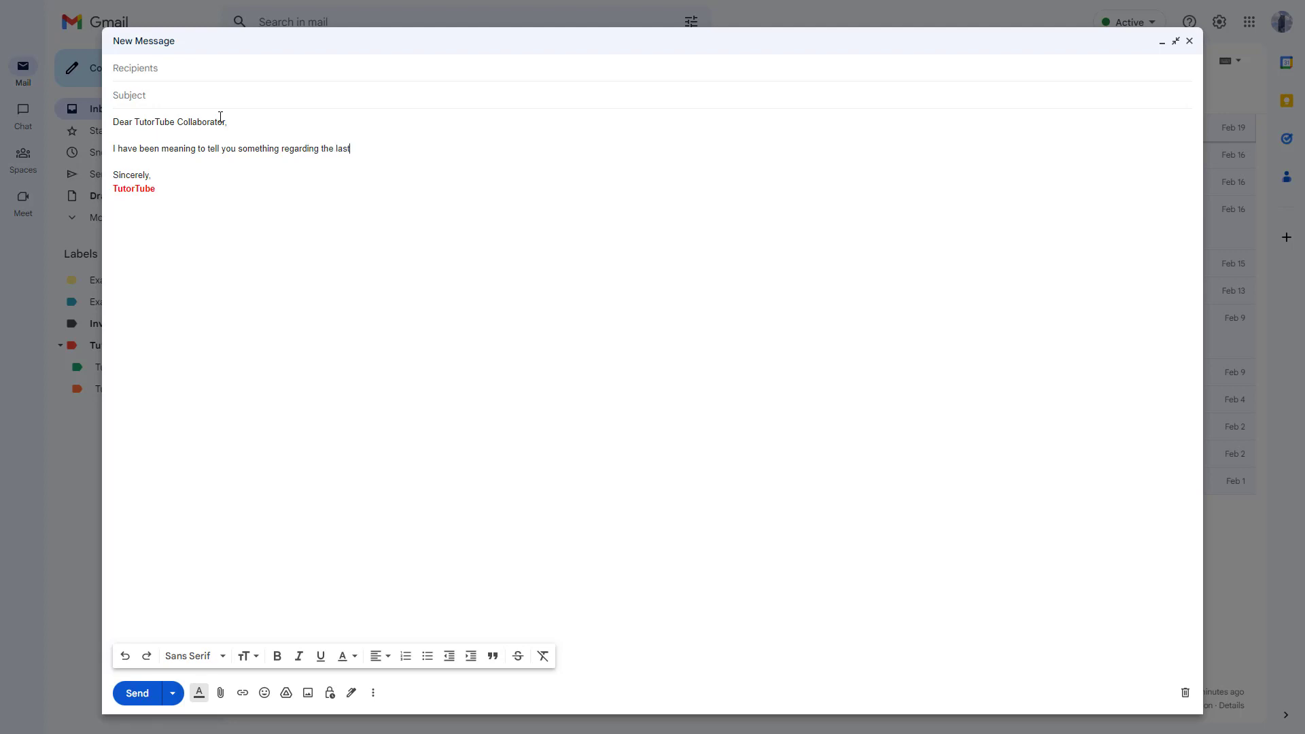
key(BackSpace)
key(BackSpace)
text(test performance of the channel. And )
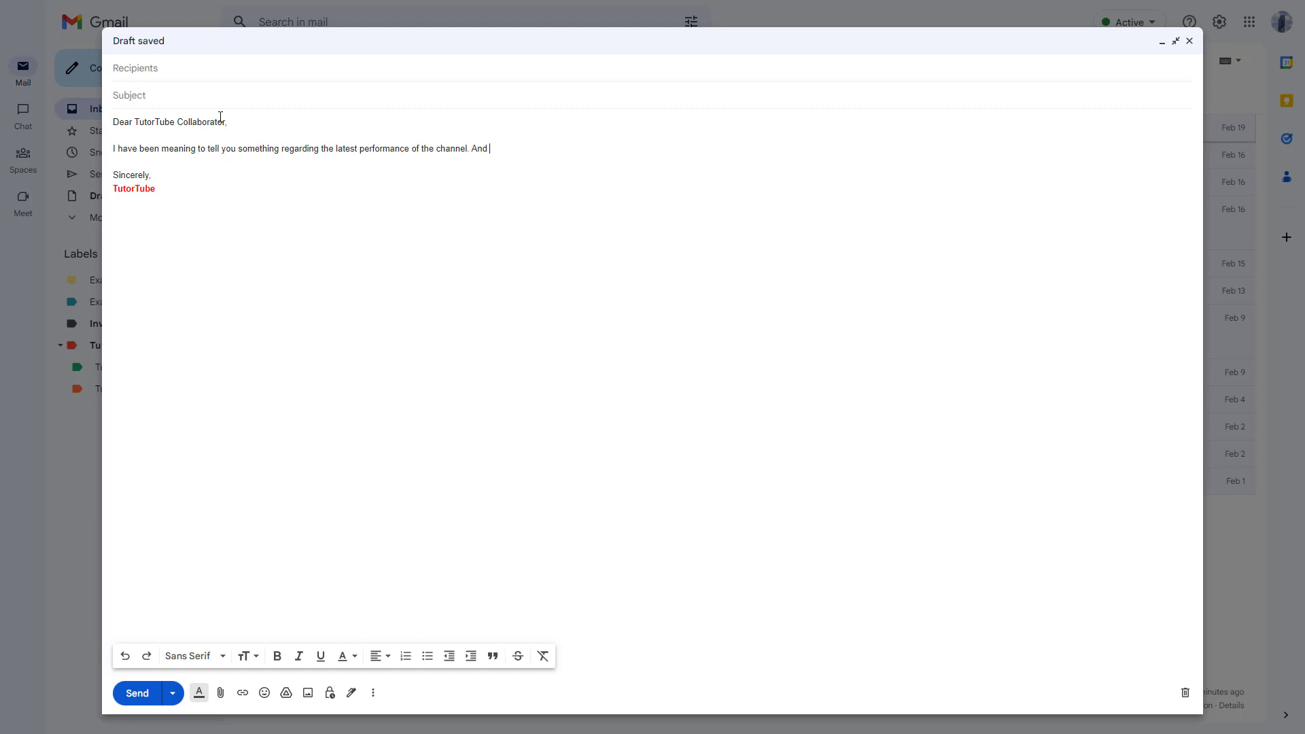
text(this is it.)
- Give the TutorTube line of the signature a dark green background colour
drag(157, 190, 110, 190)
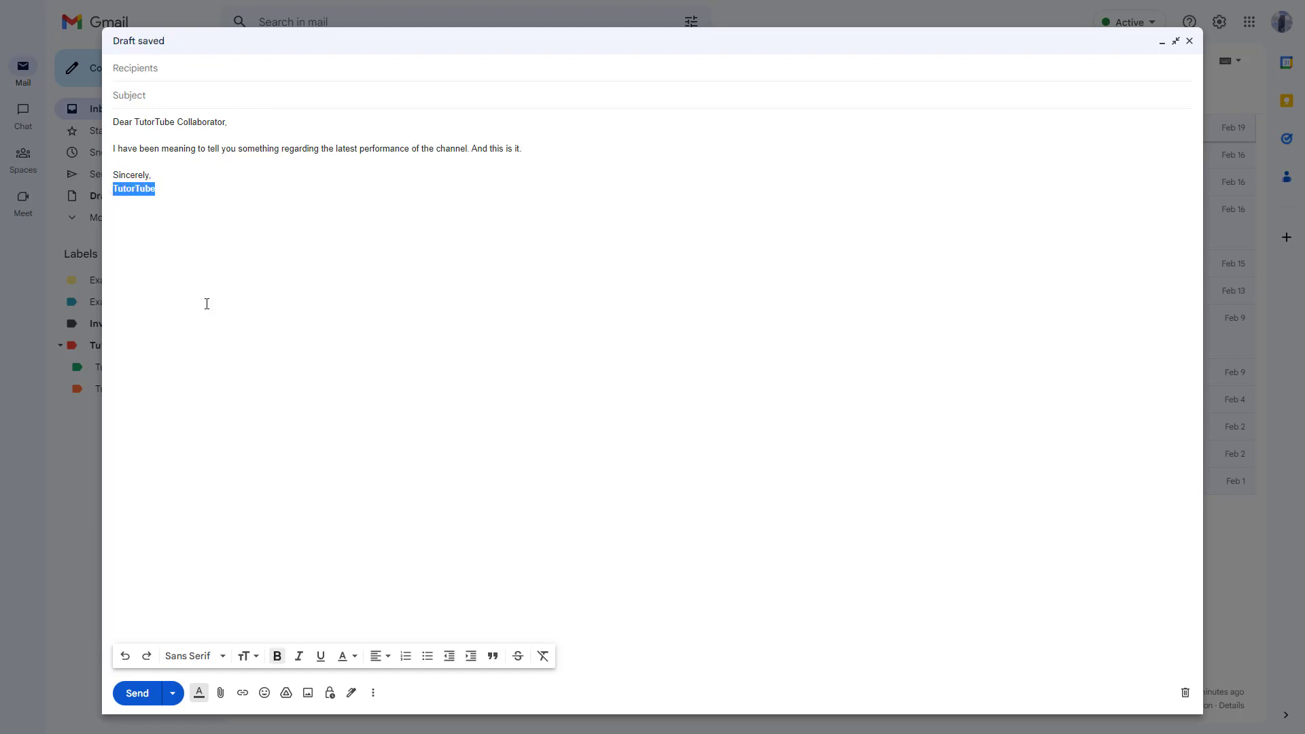
click(348, 665)
click(354, 607)
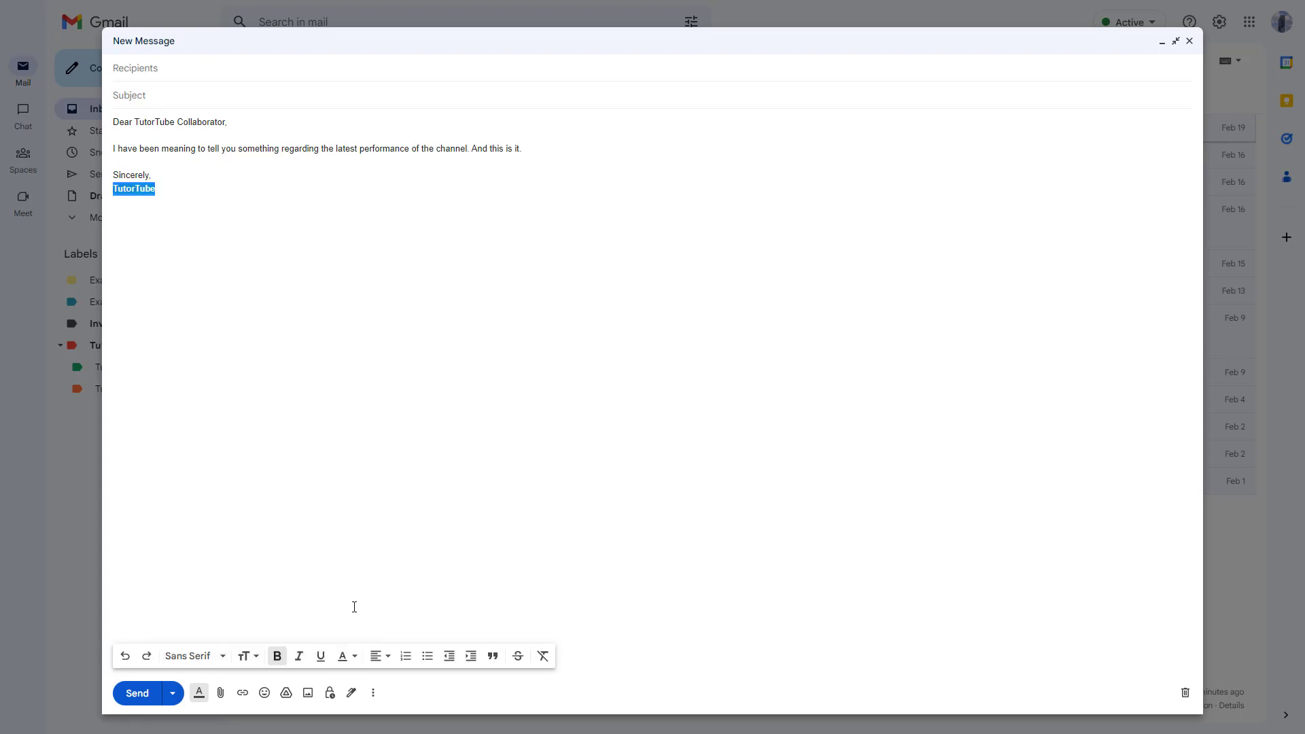
click(376, 658)
click(356, 660)
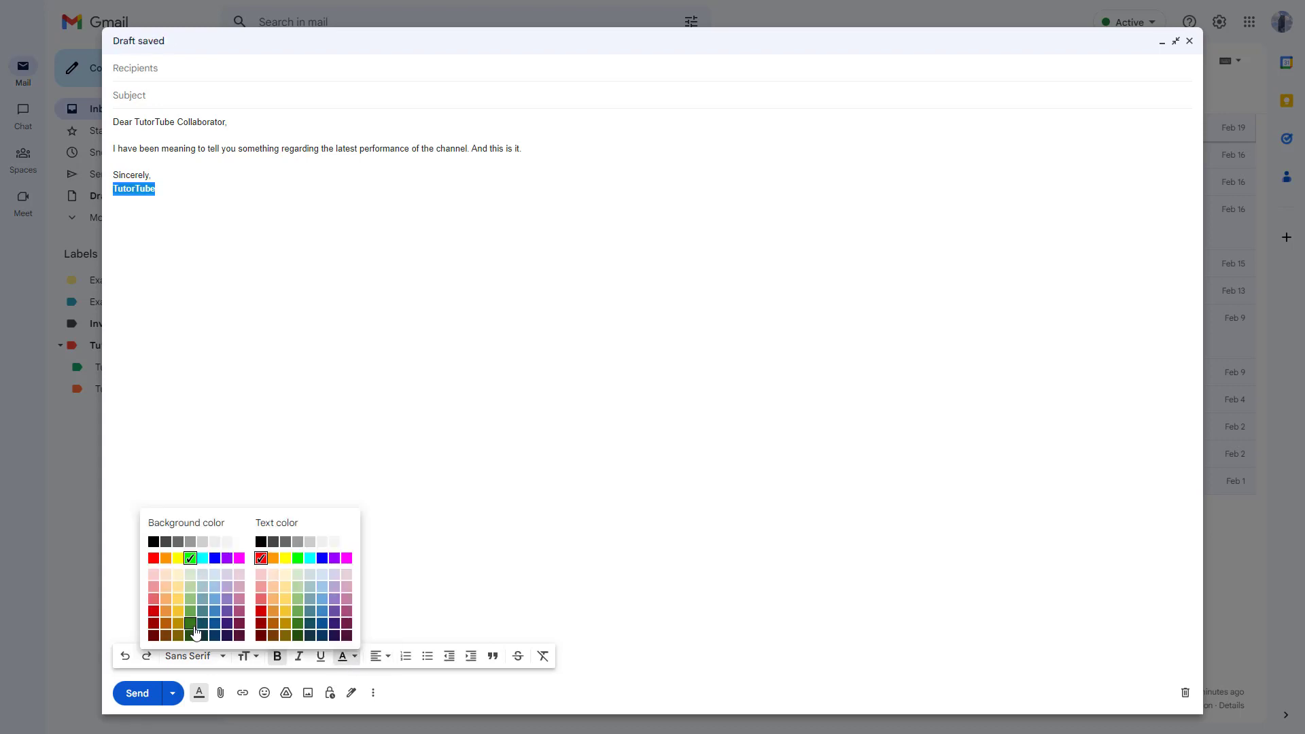
click(190, 624)
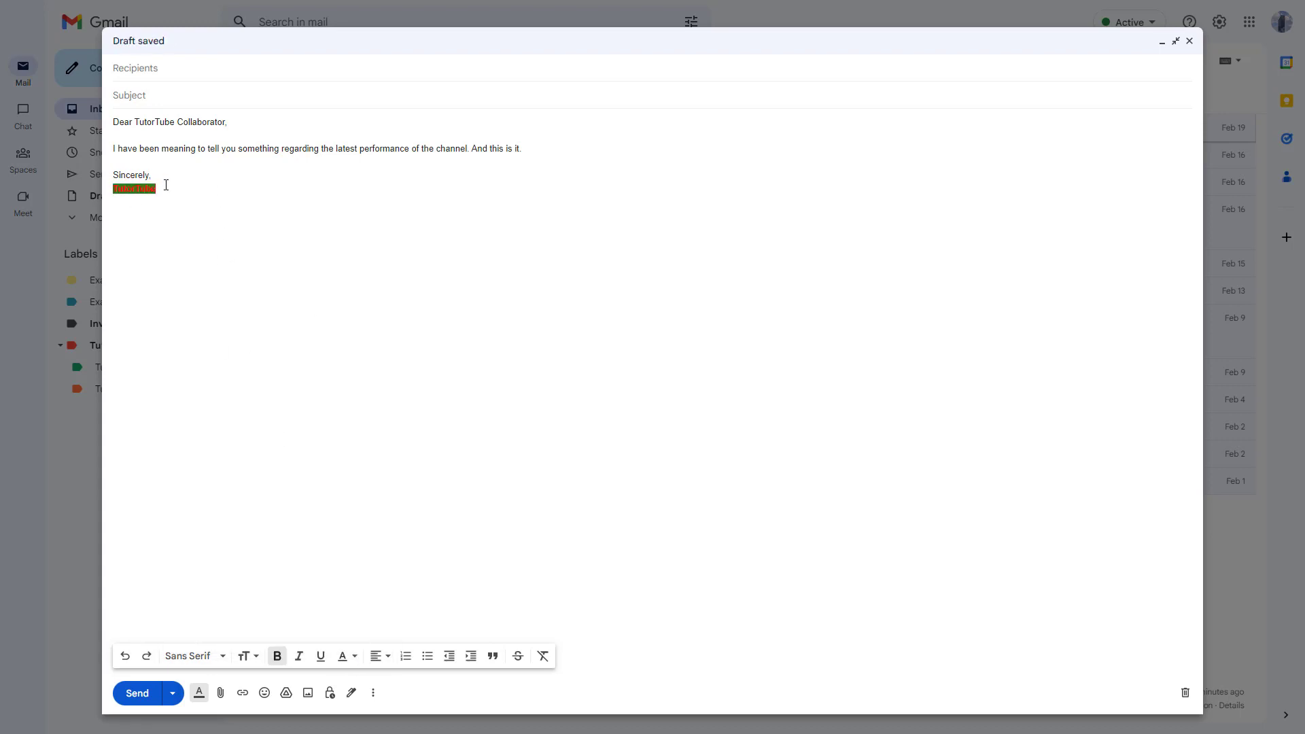
- Set both signature lines, "Sincerely," and "TutorTube", to a white background and dark green text
drag(165, 184, 110, 174)
click(355, 658)
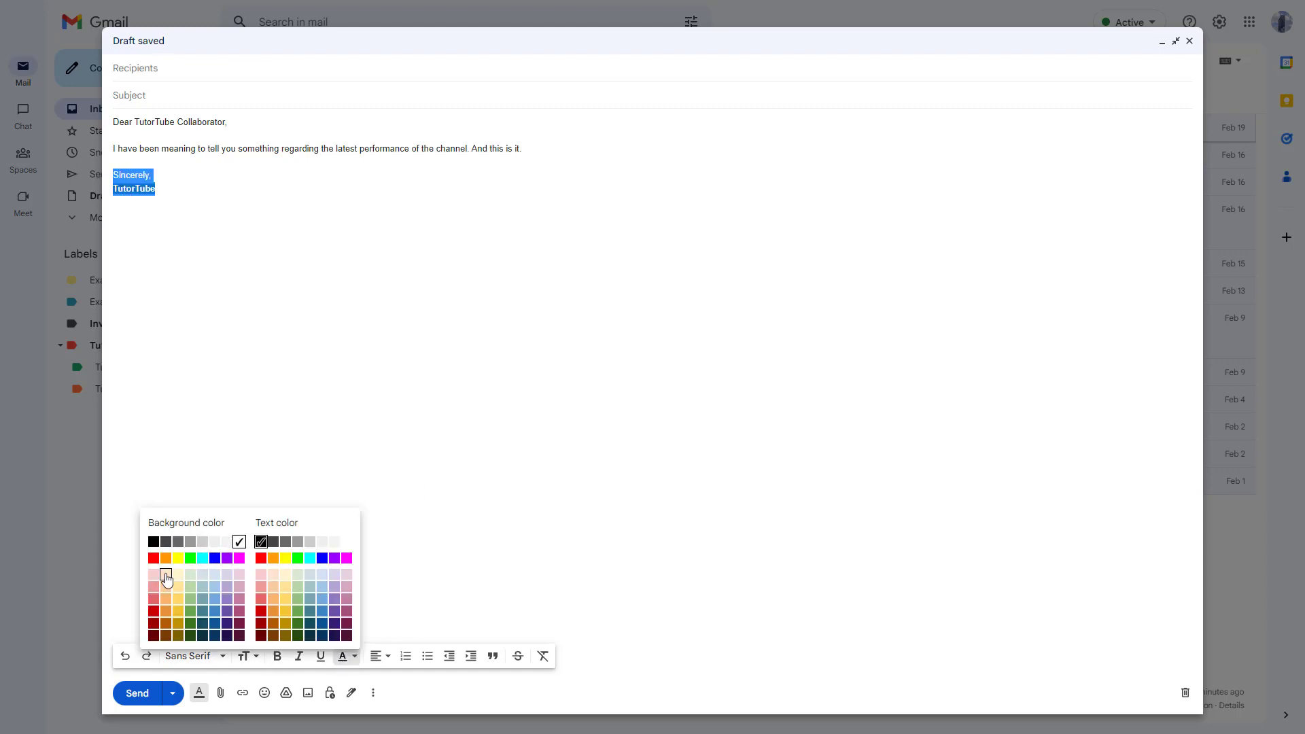
click(239, 541)
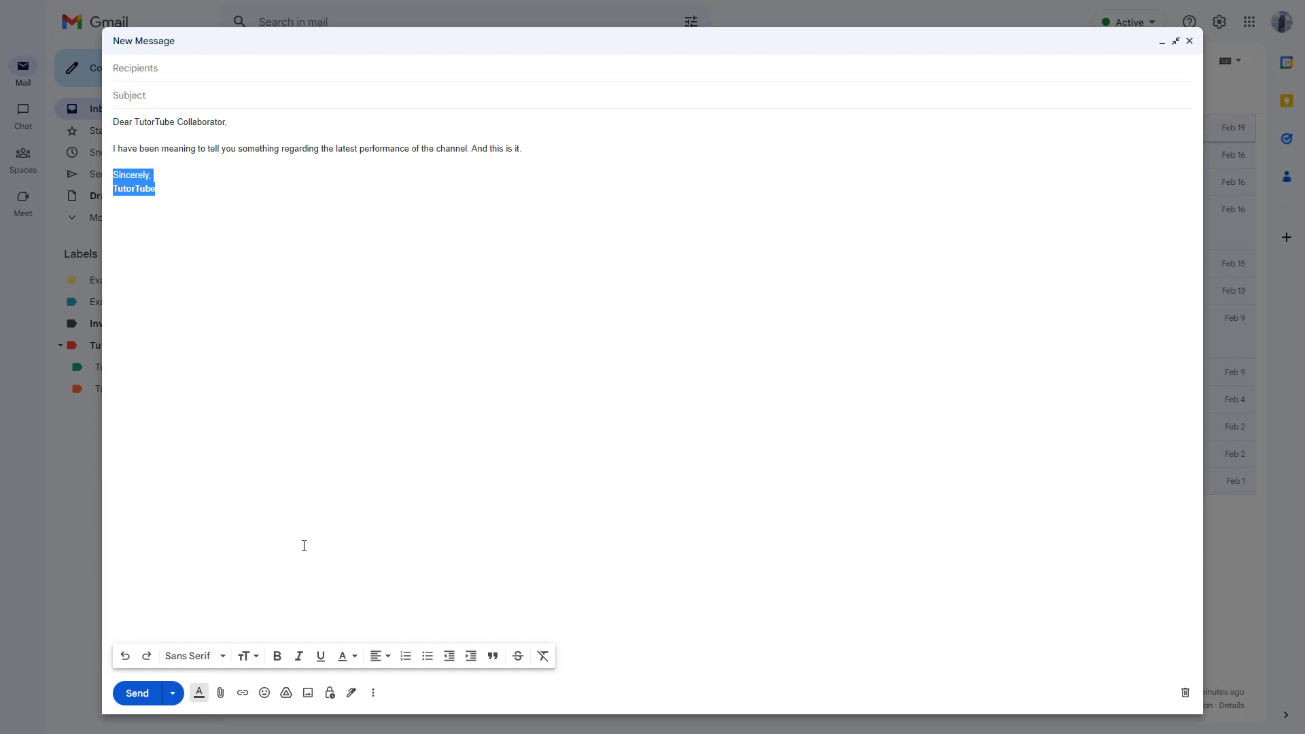
click(341, 665)
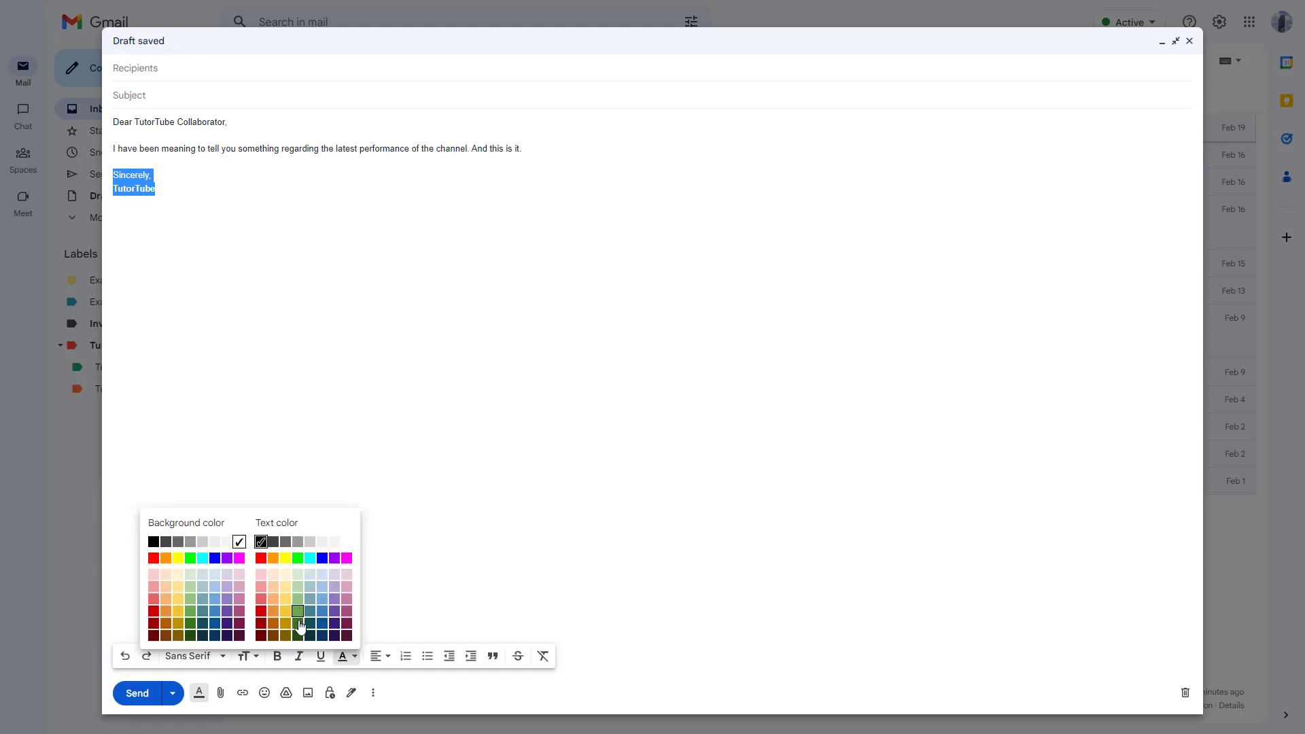
click(300, 621)
click(390, 359)
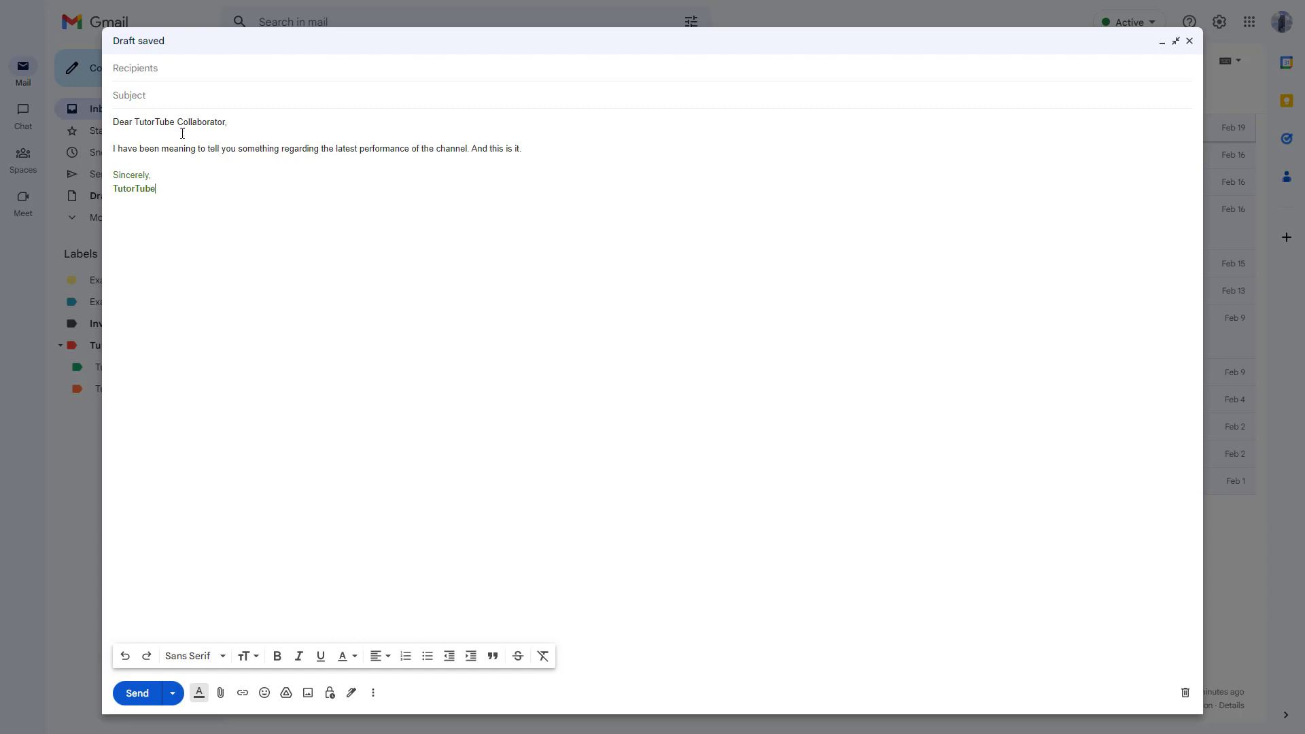
- Make the word "TutorTube" in the greeting line bold
mouse_move(179, 129)
mouse_down()
mouse_move(136, 123)
mouse_move(175, 124)
mouse_up()
key(ctrl+b)
click(273, 244)
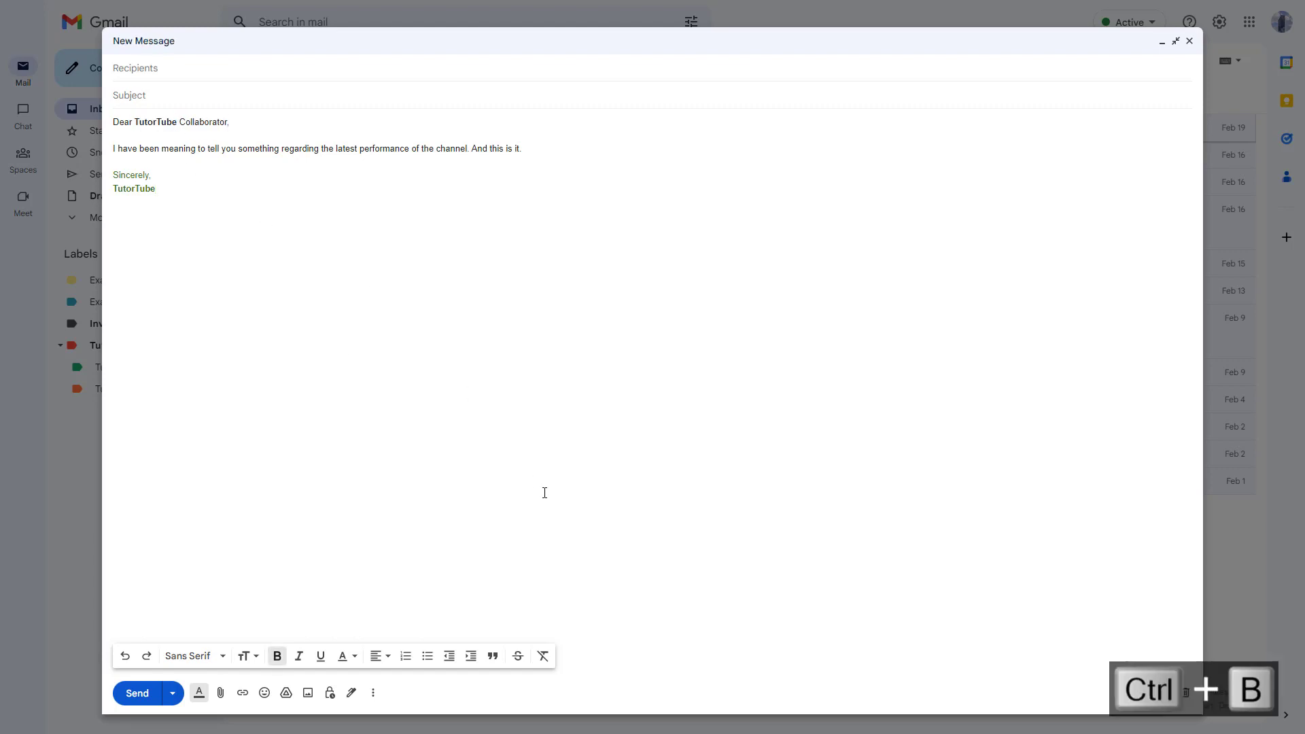
- Save the draft as a new template named "TutorTube"
click(375, 692)
mouse_move(524, 554)
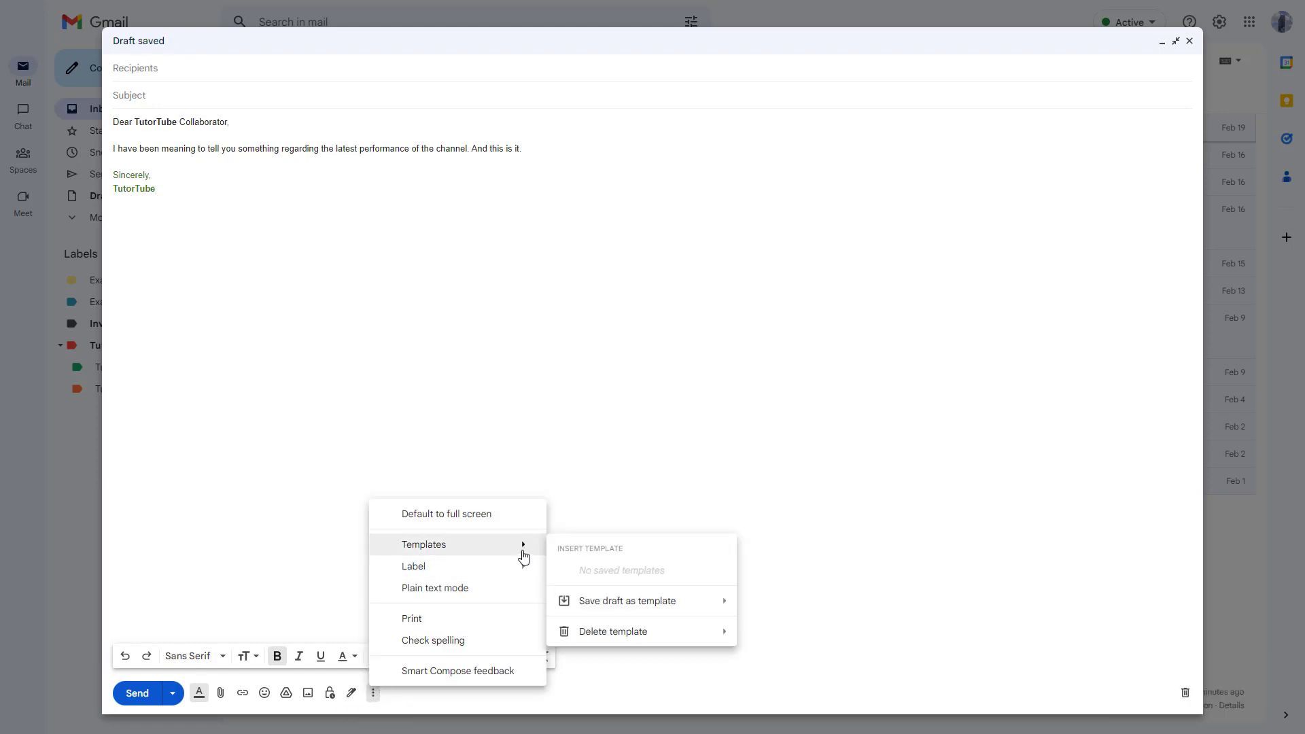
mouse_move(626, 611)
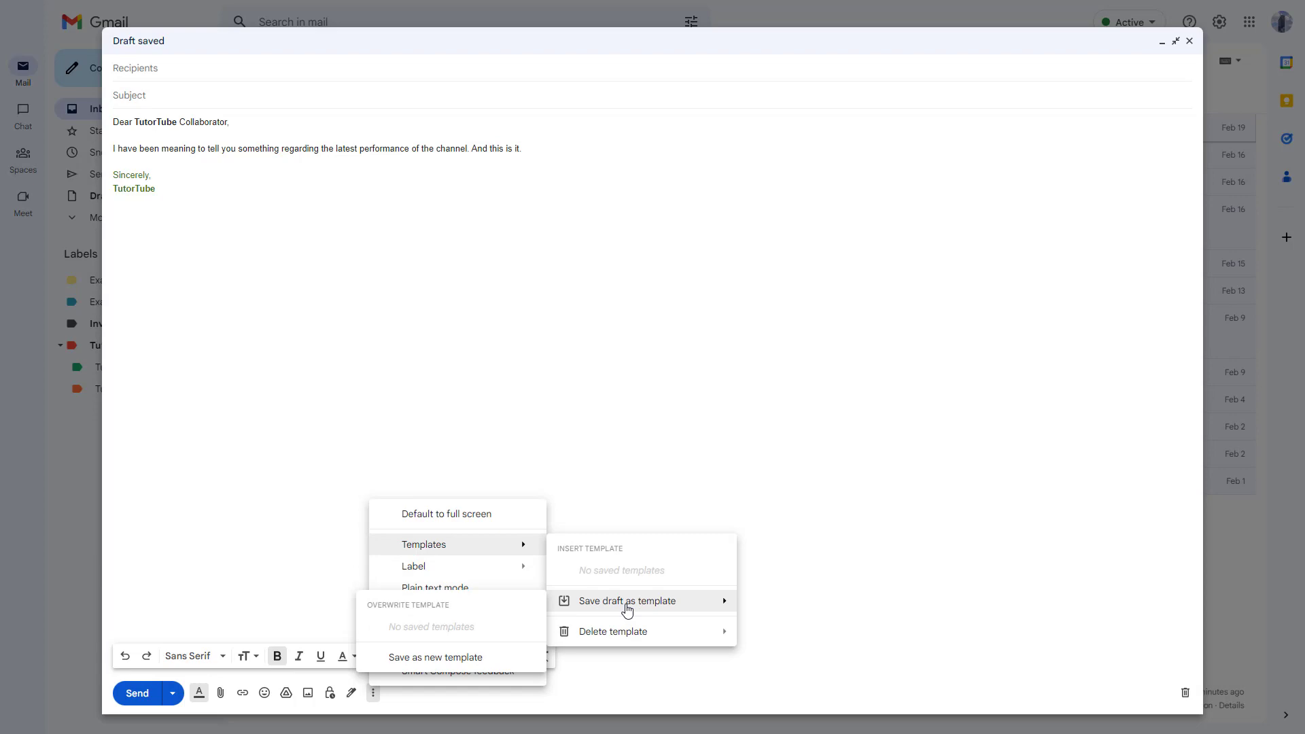
click(484, 658)
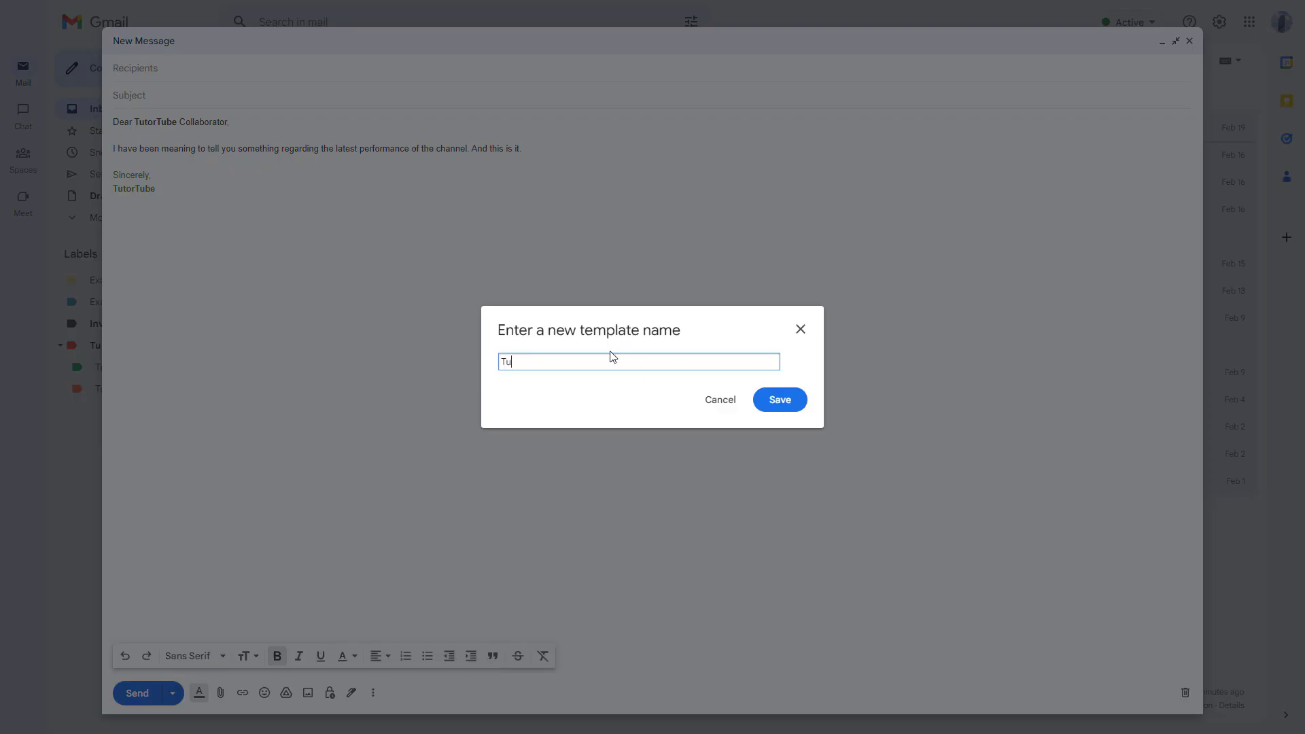
text(TutorTube)
click(778, 407)
- Change the text colour of both signature lines, "Sincerely," and "TutorTube", to red
drag(170, 196, 112, 170)
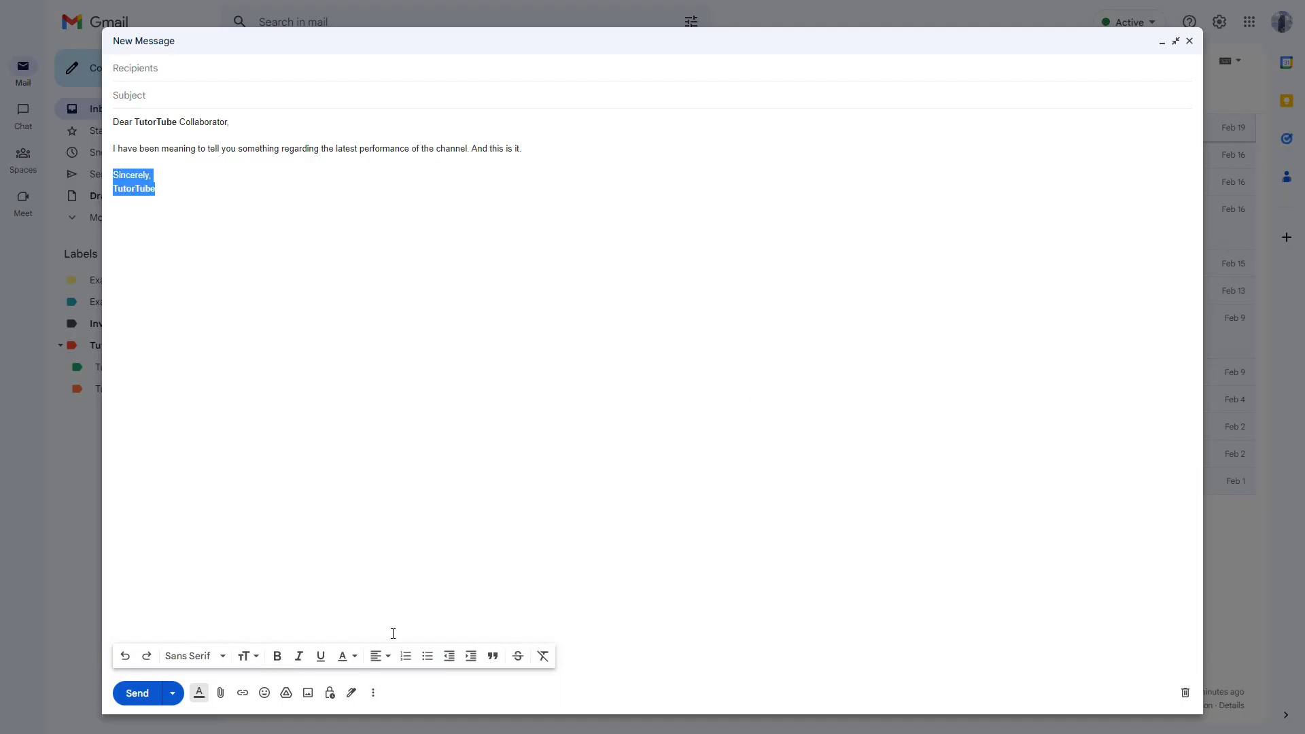
click(355, 657)
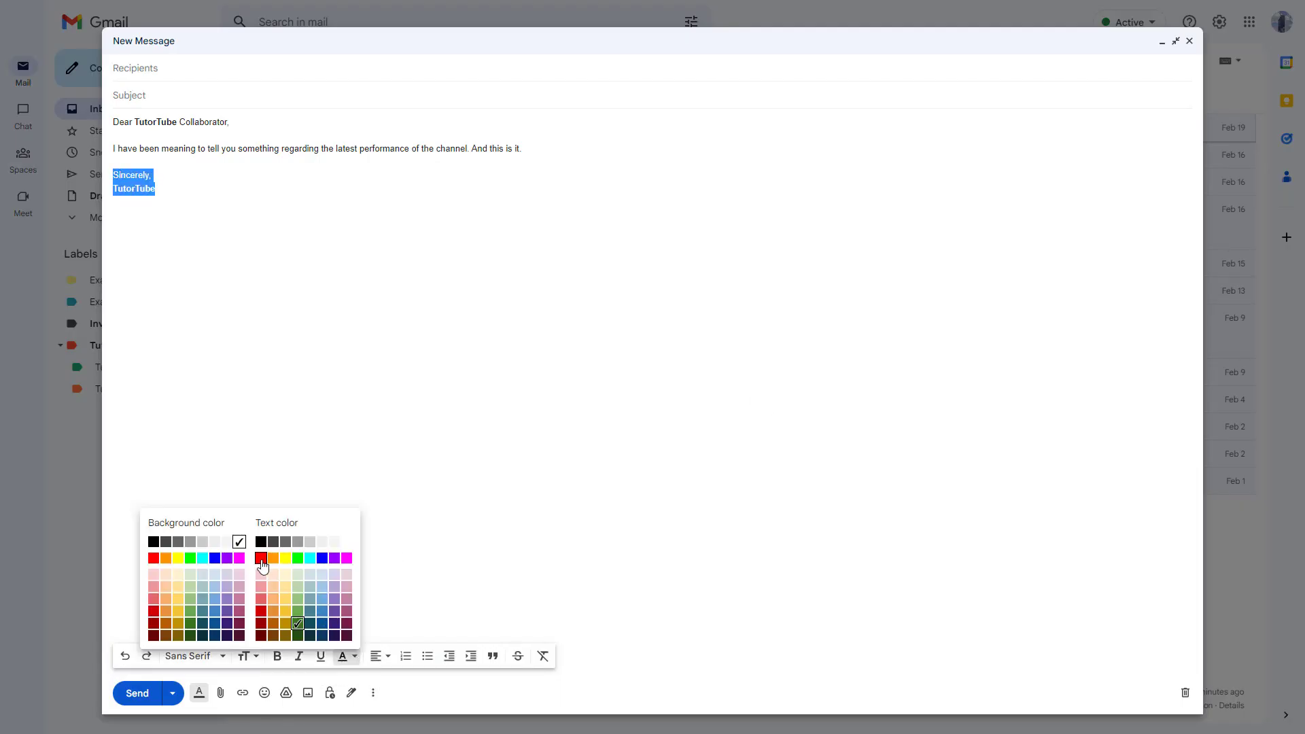
click(266, 563)
click(418, 598)
- Save the recoloured draft as another new template named "TutorTube2"
click(372, 692)
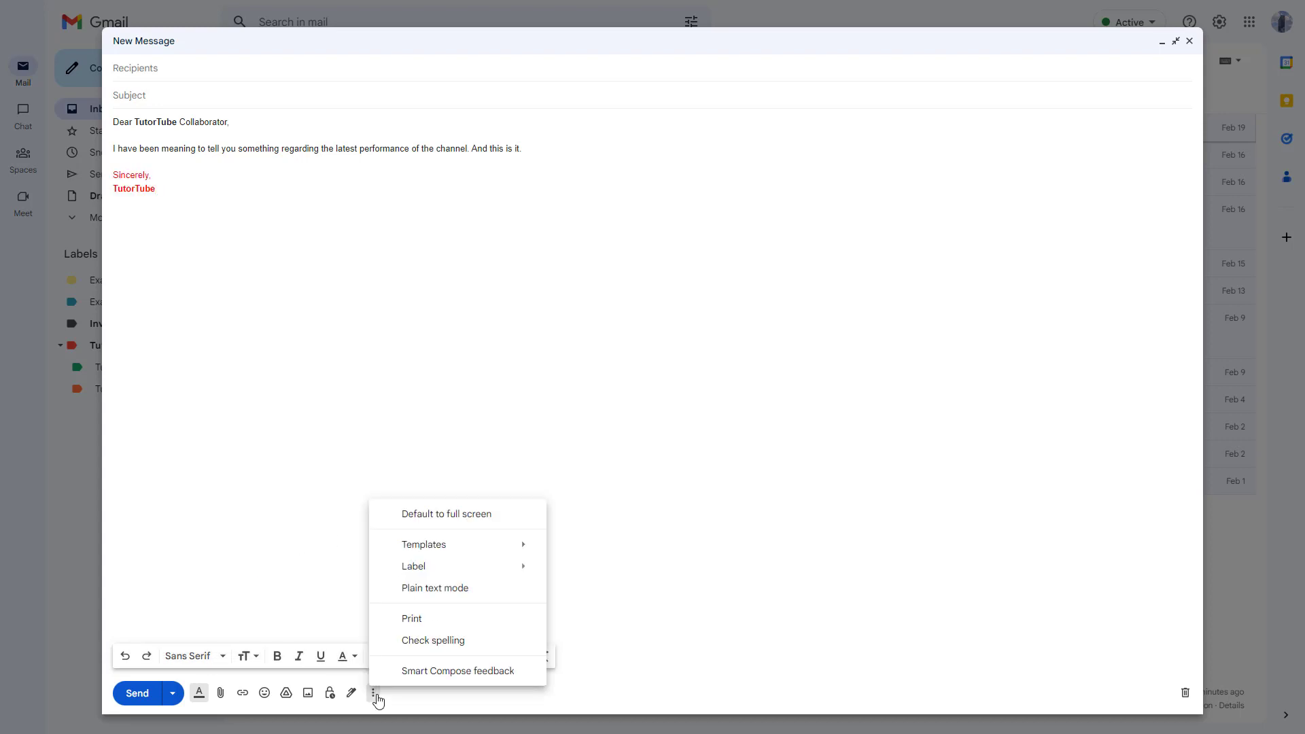
mouse_move(512, 554)
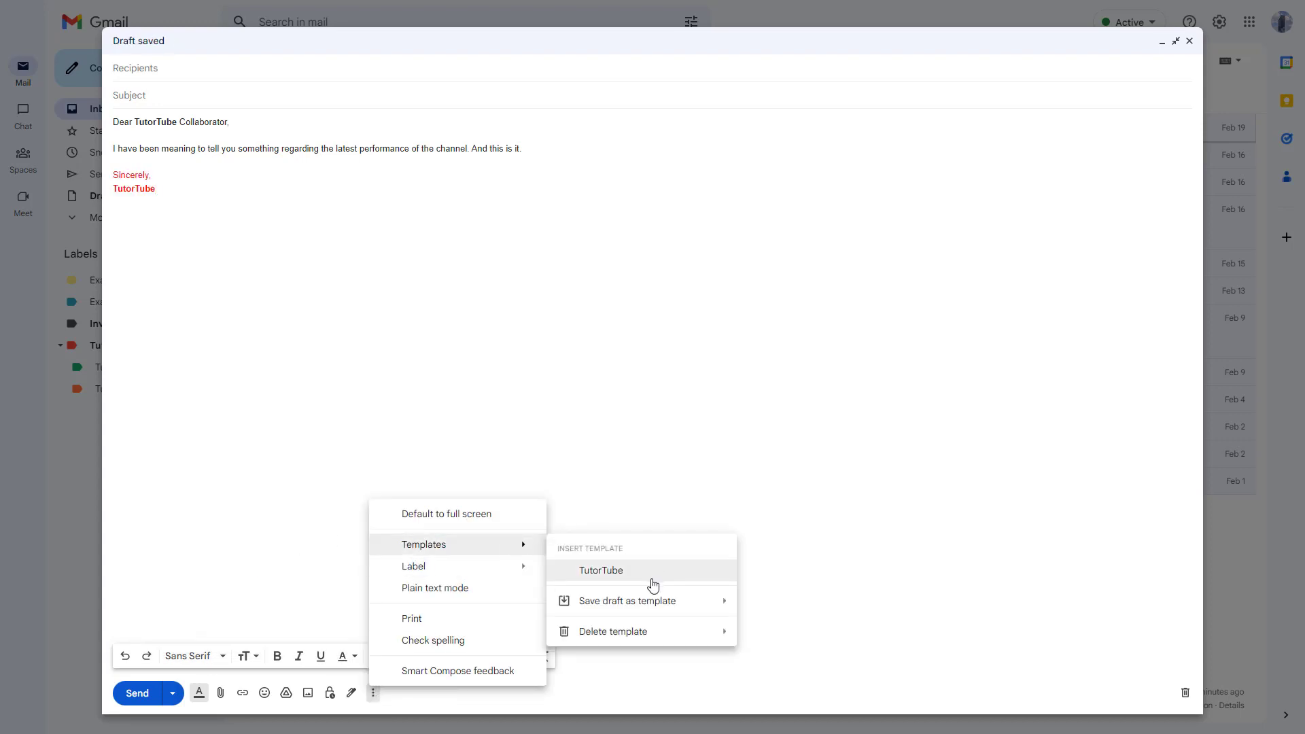
mouse_move(656, 604)
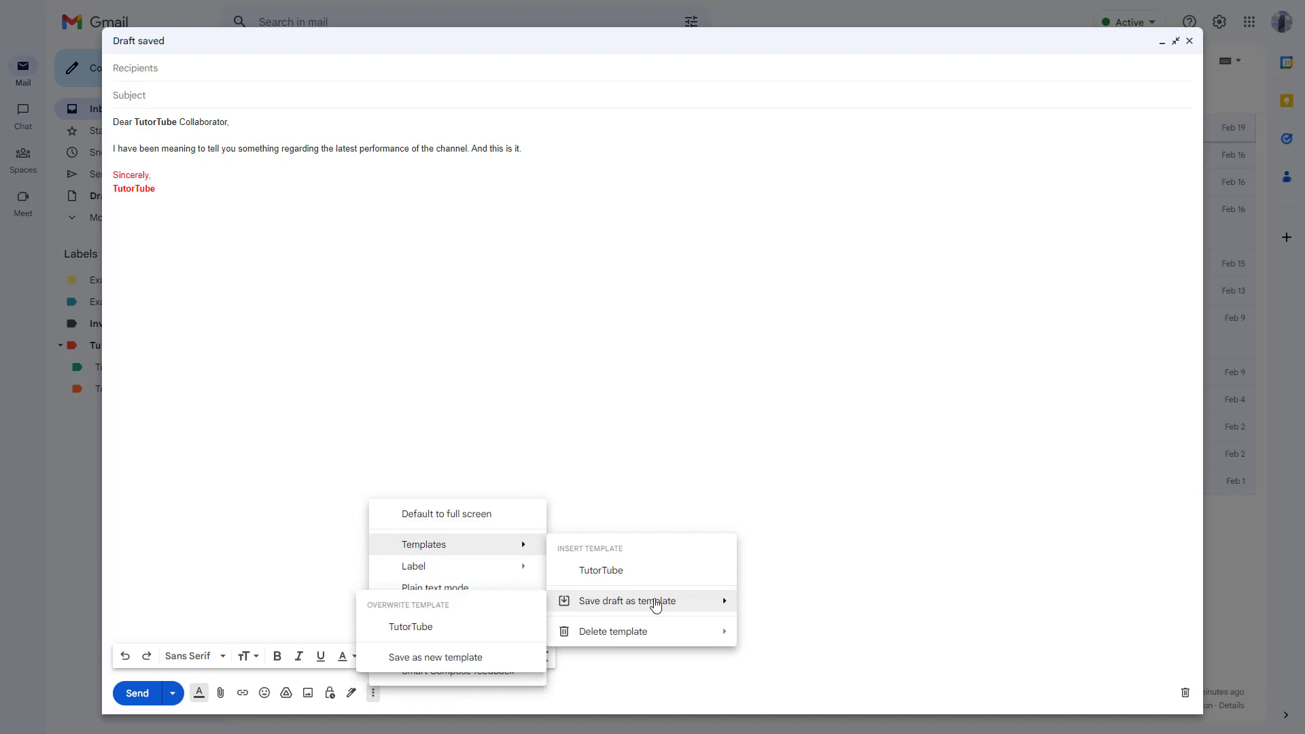
click(476, 657)
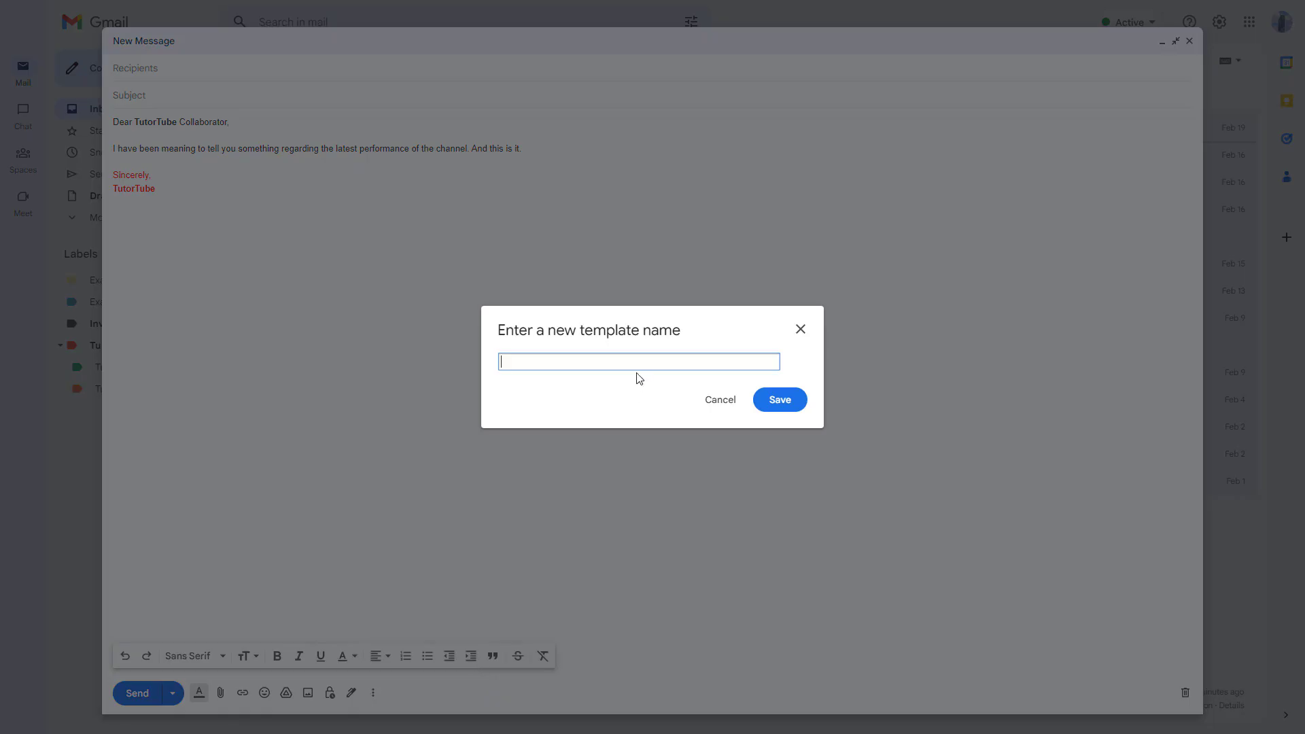
text(TutorTub22)
click(778, 404)
- Check which saved templates are offered for insertion and for deletion in the draft
click(374, 693)
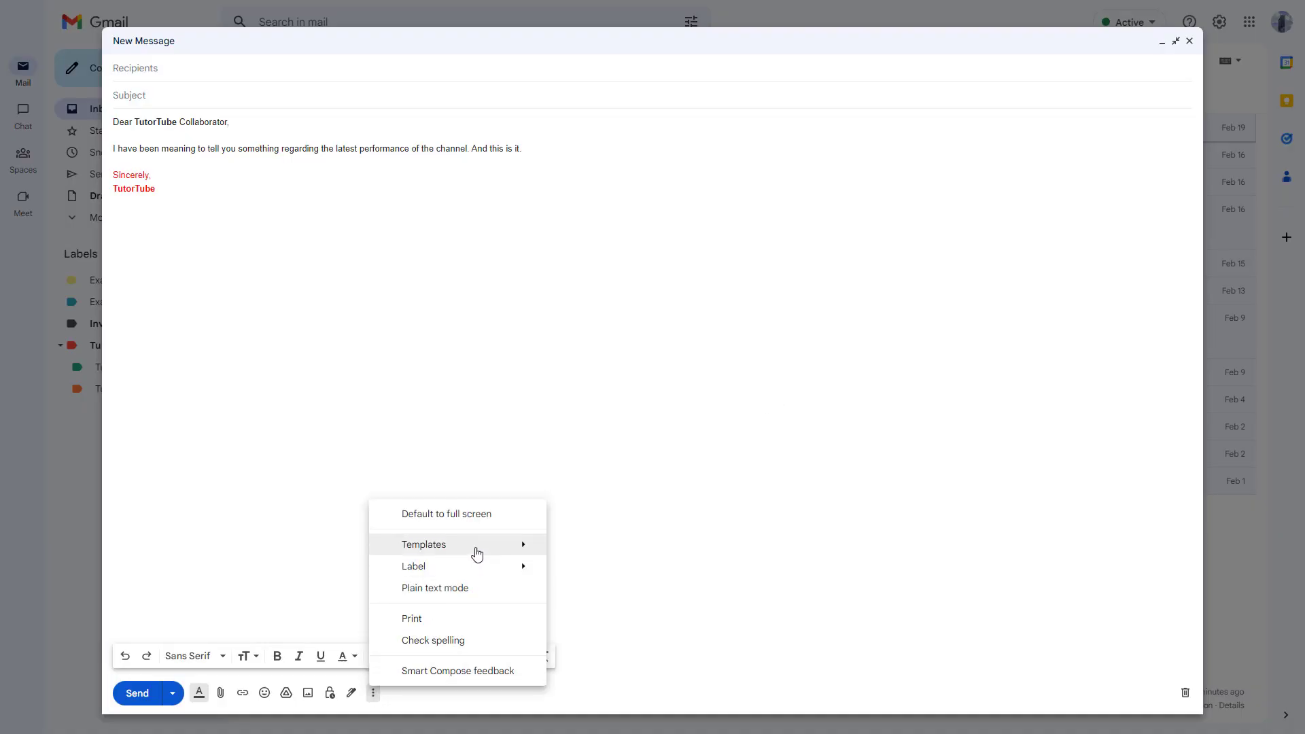
mouse_move(476, 547)
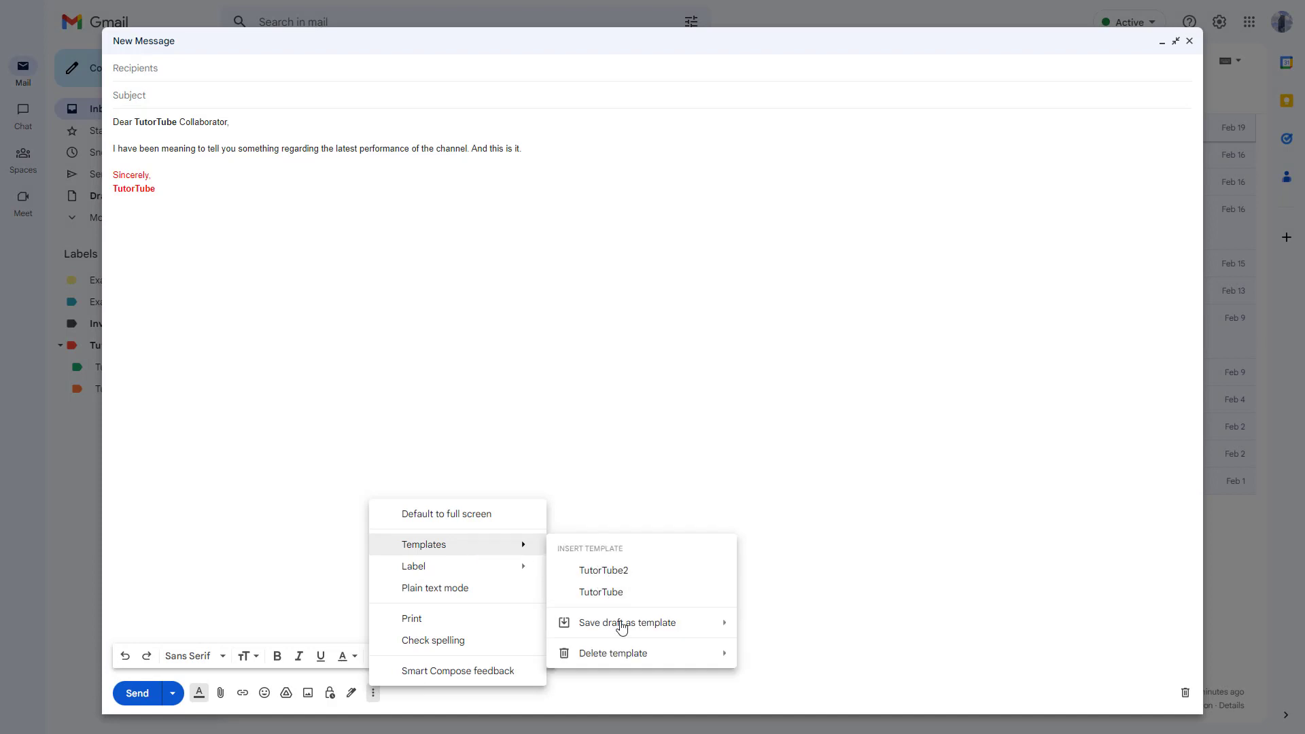
mouse_move(620, 653)
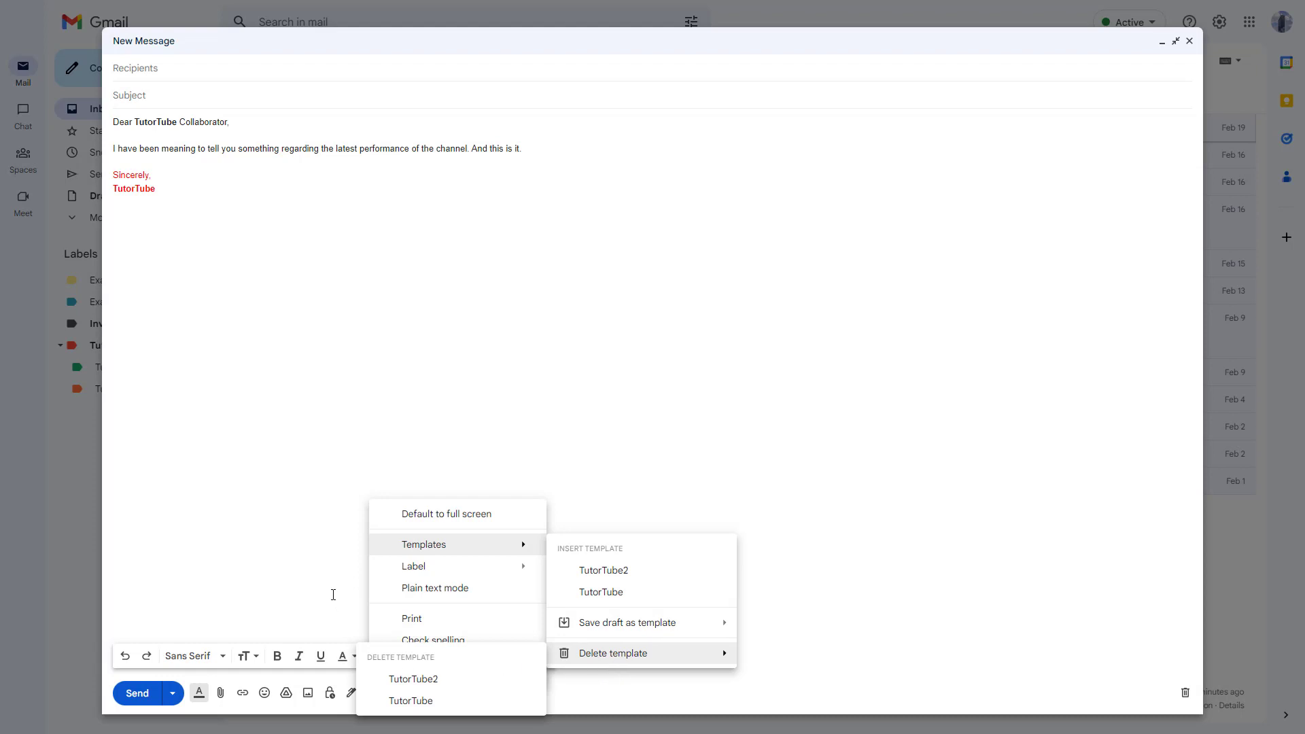
click(332, 591)
- Change the text colour of both signature lines, "Sincerely," and "TutorTube", to purple
drag(228, 241, 62, 178)
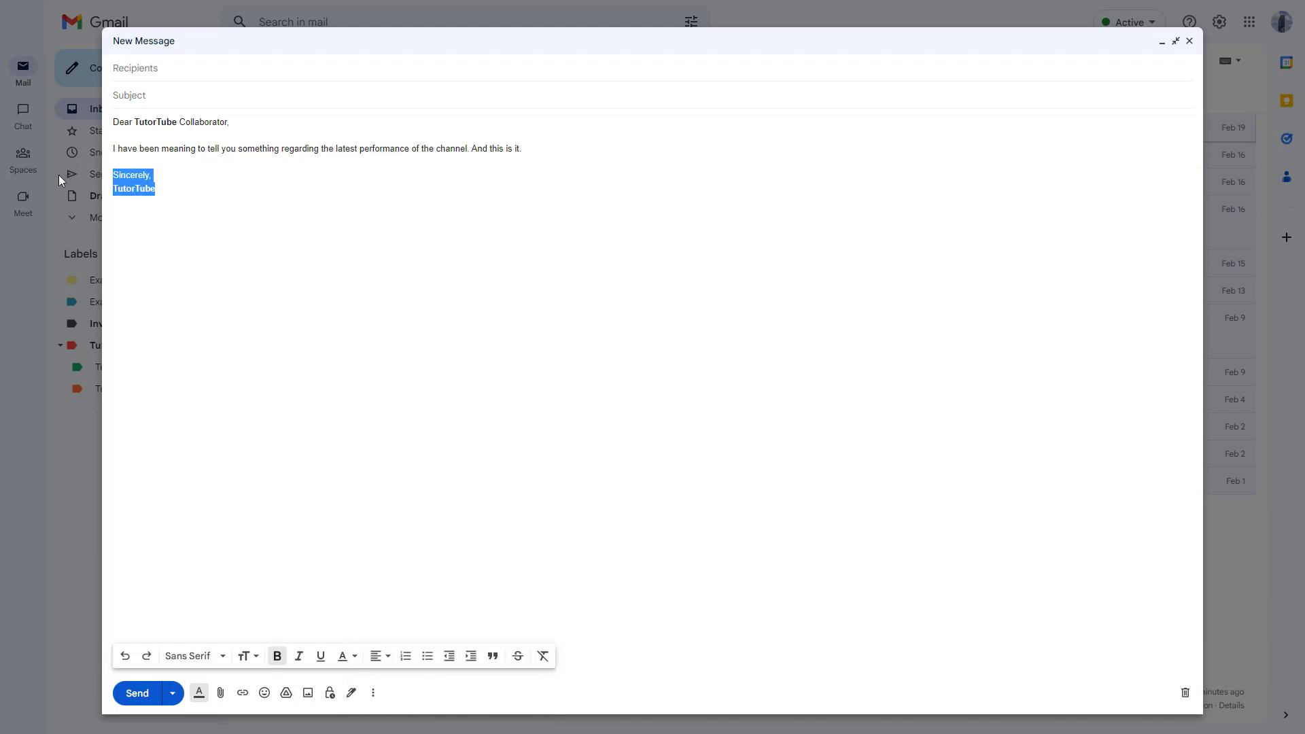
click(348, 663)
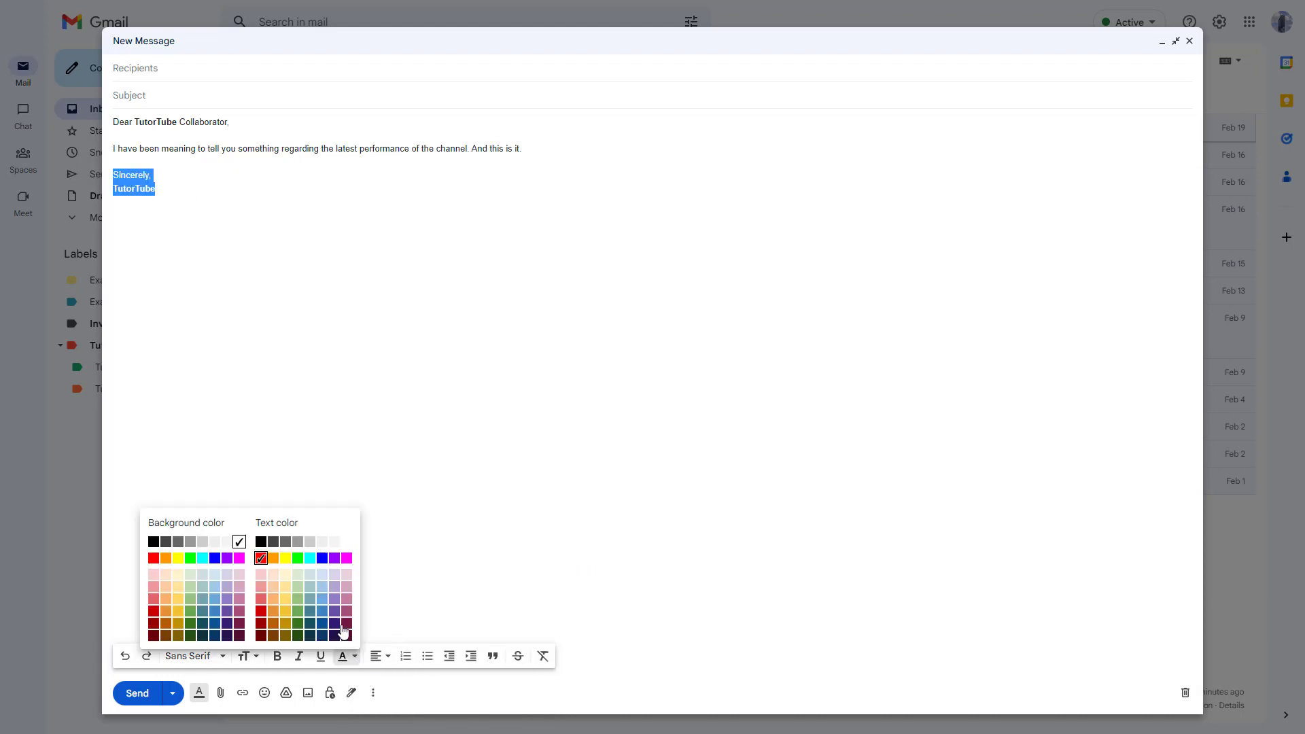
click(333, 561)
click(452, 530)
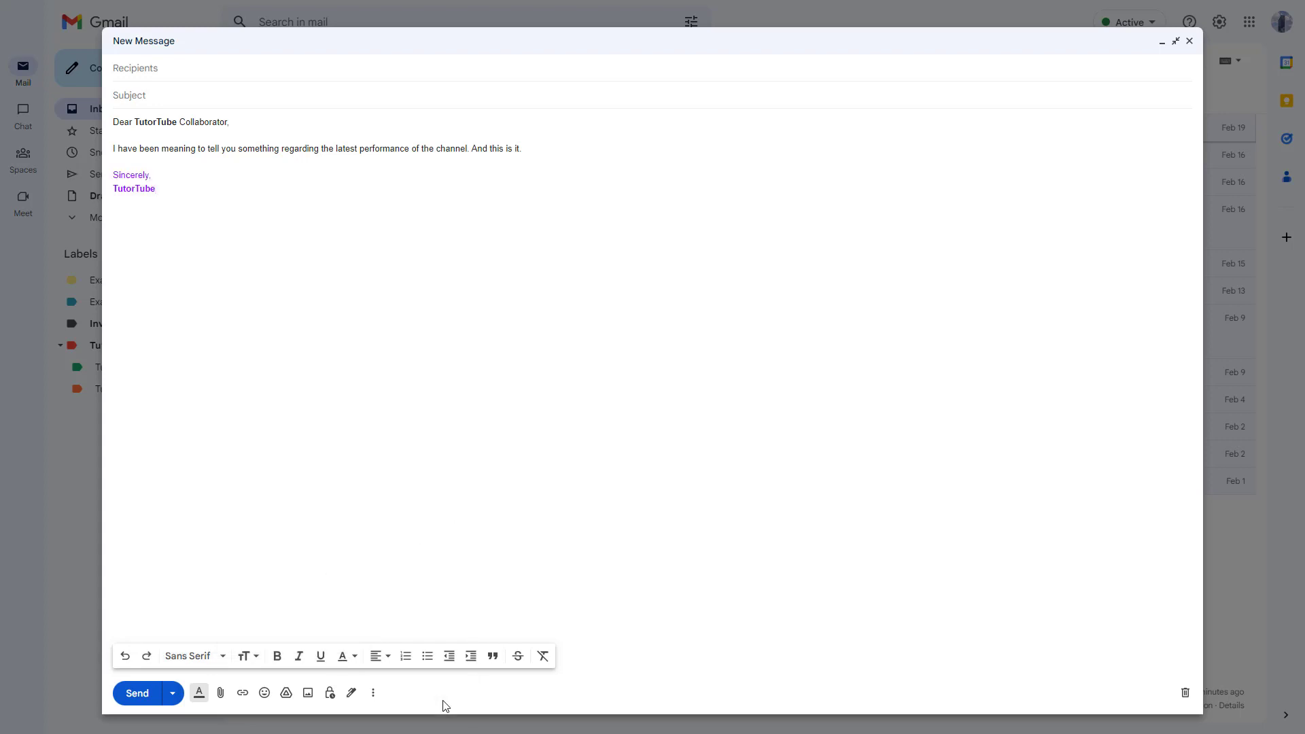
- Save the purple-signature draft as a new template named "TutorTube3" and close the message
click(372, 692)
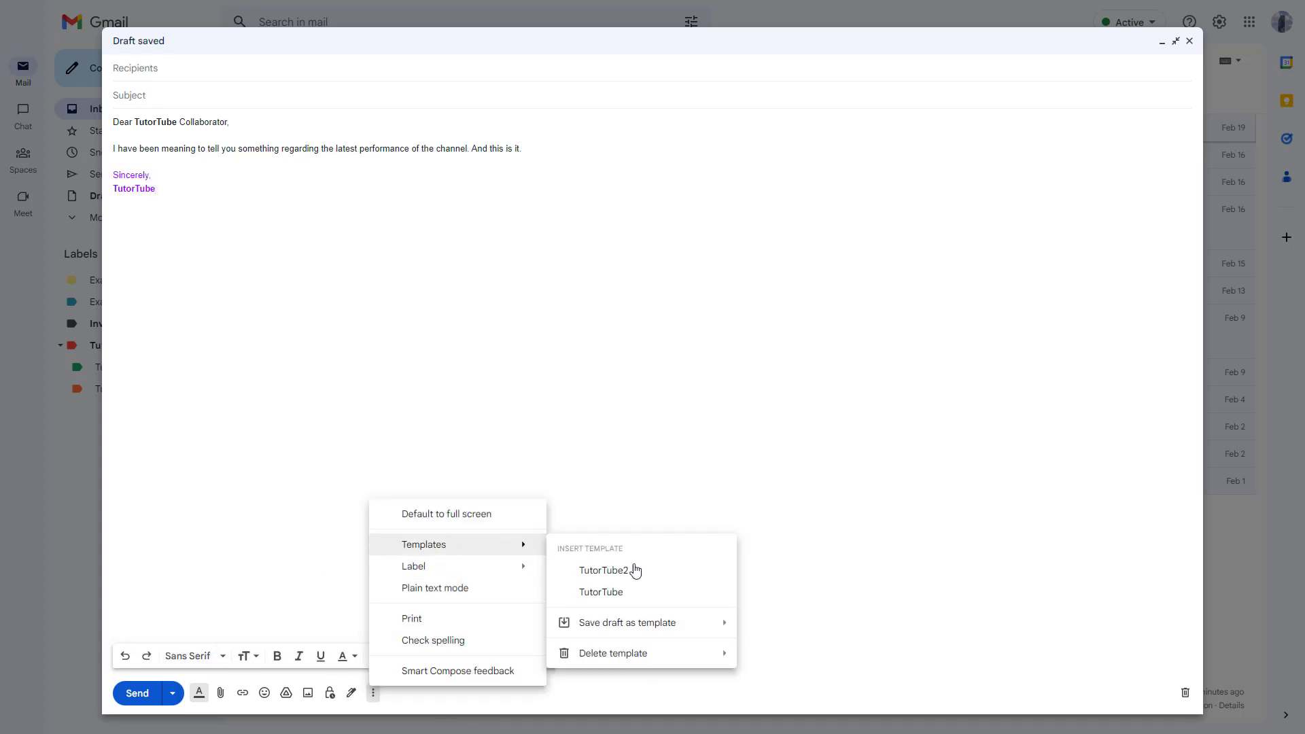
mouse_move(644, 625)
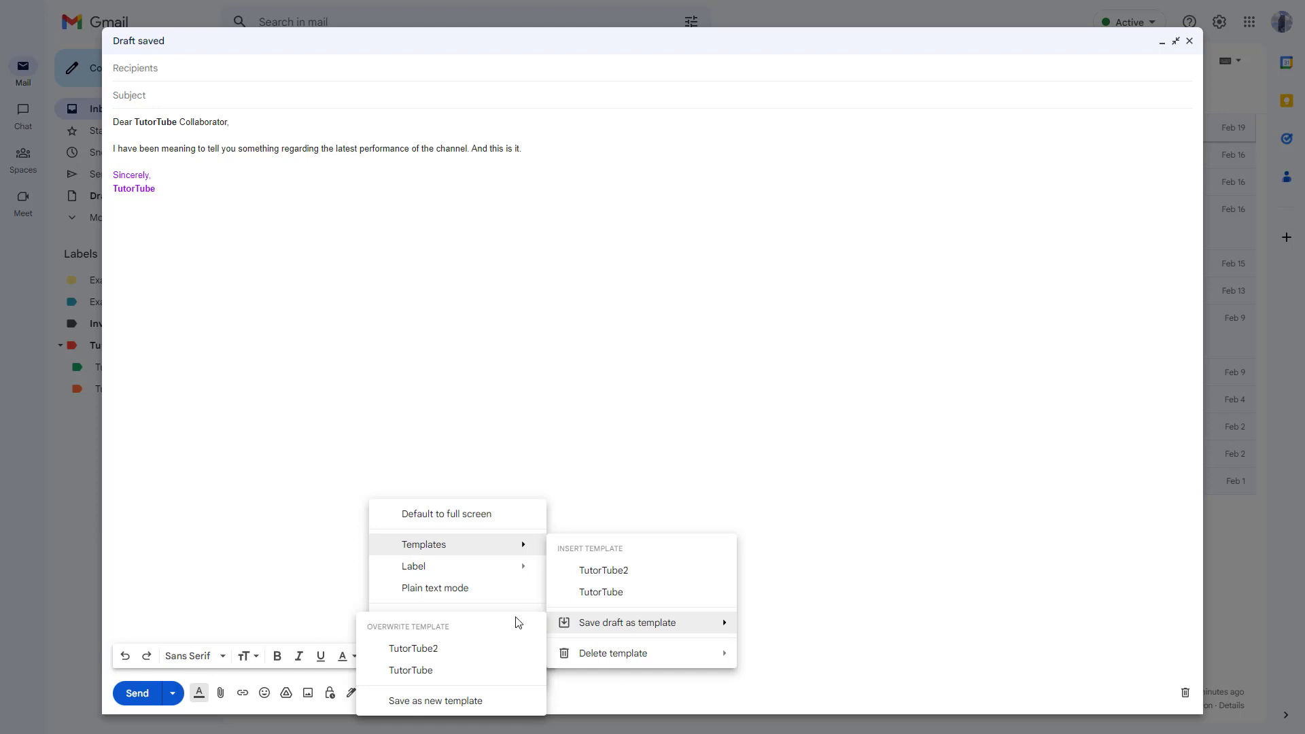
mouse_move(517, 547)
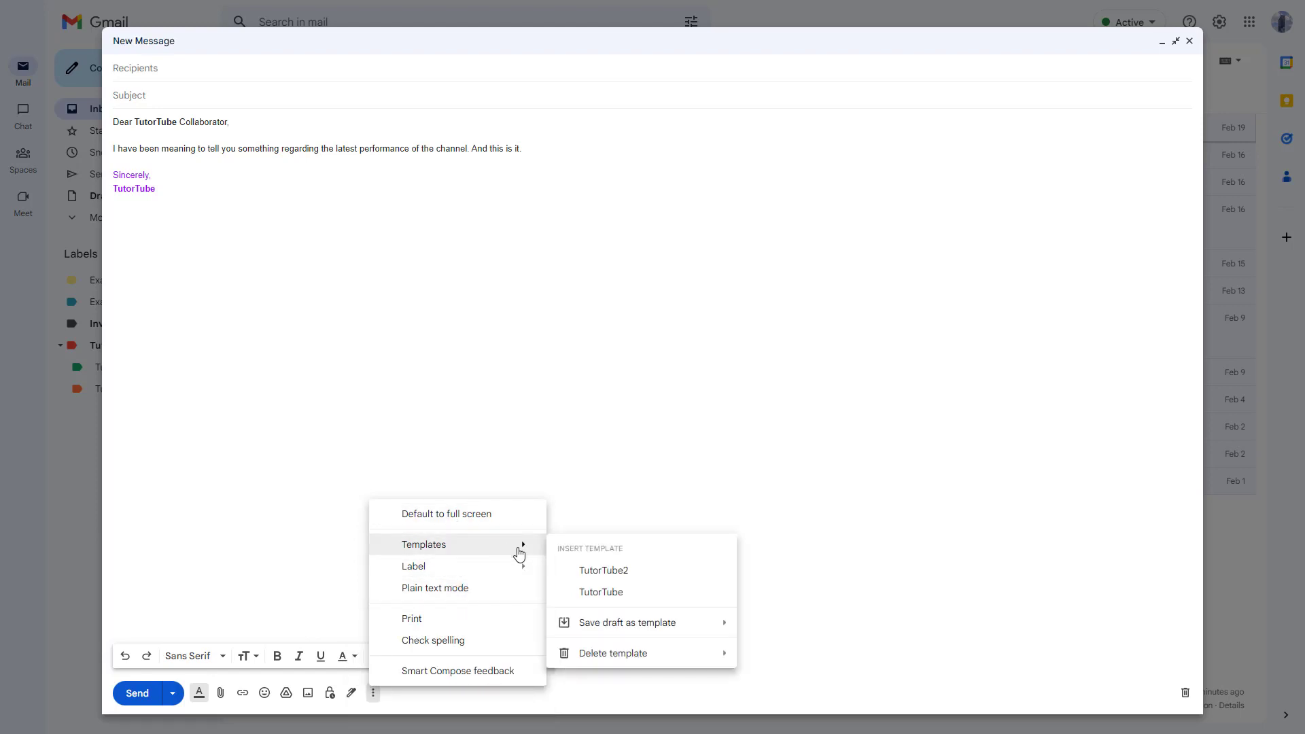
mouse_move(580, 632)
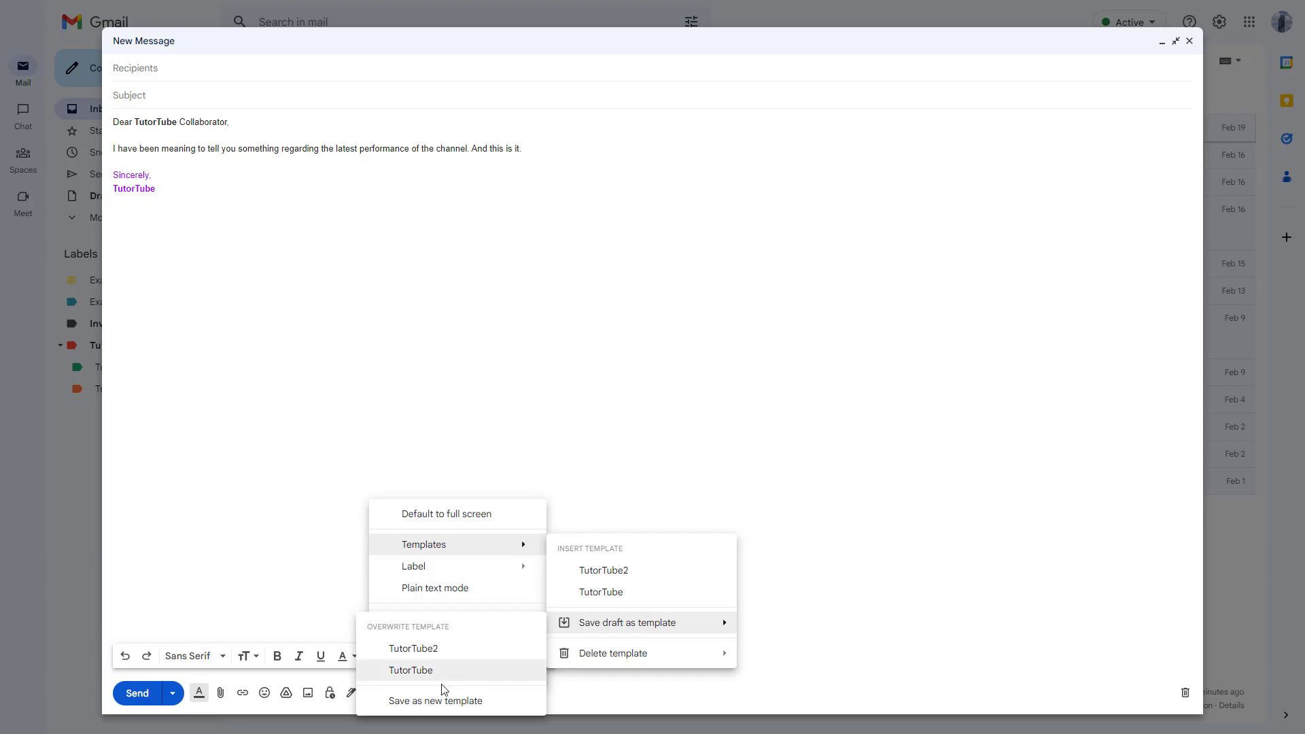
click(439, 700)
text(Tuto)
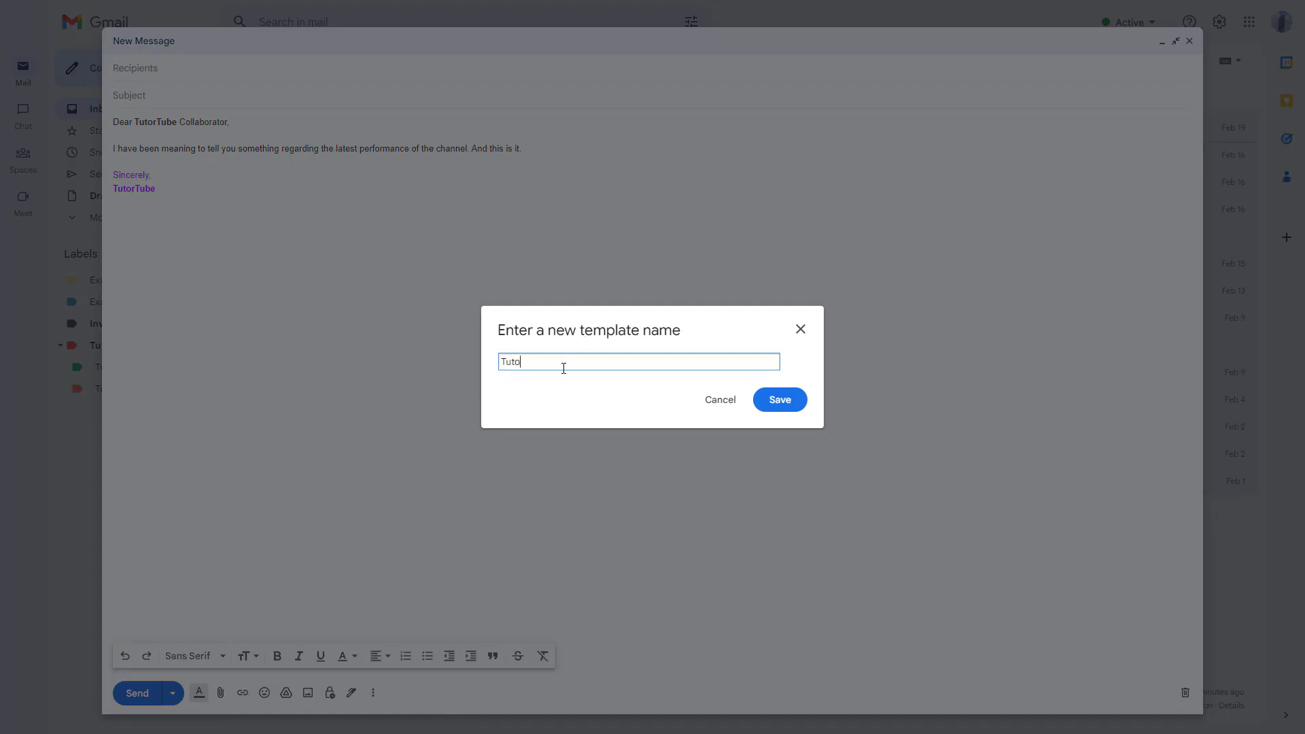
text(rTub3)
click(792, 398)
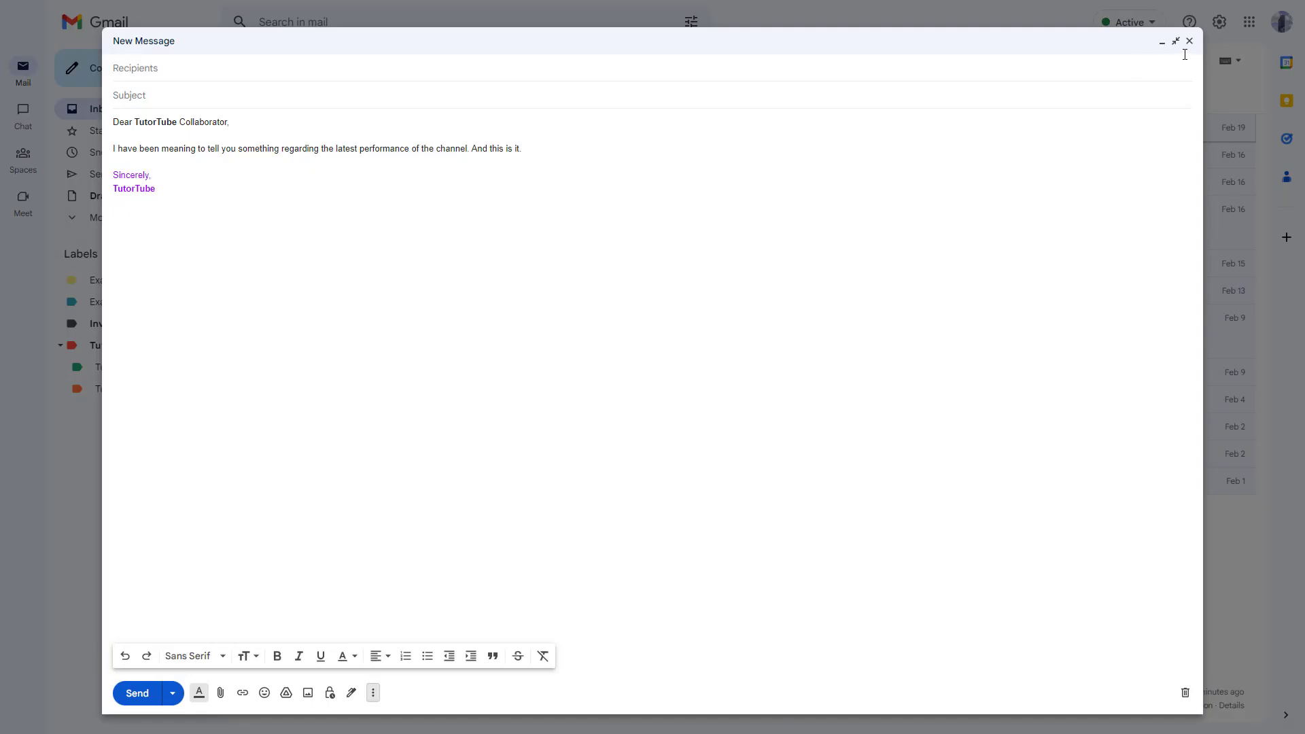
click(1189, 42)
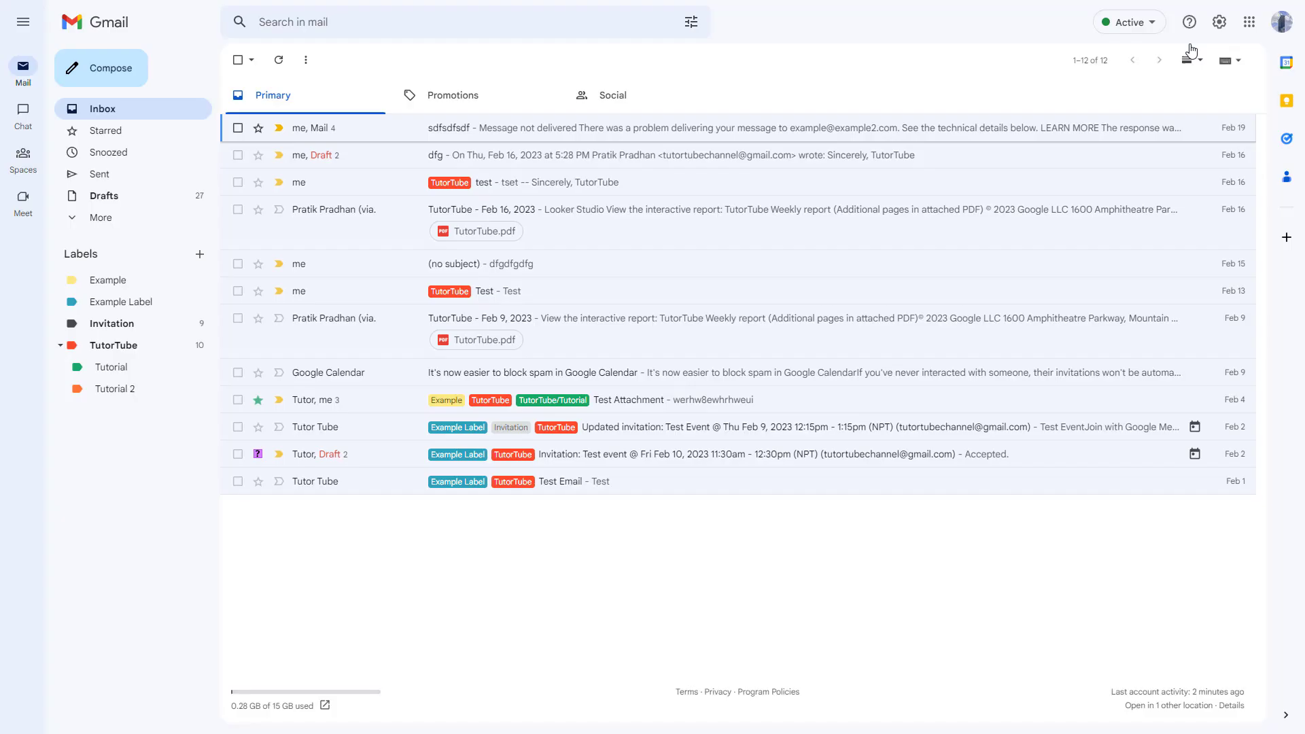
- Compose a new message, insert the "TutorTube2" template, and select the duplicate signature beneath the template's own
click(117, 87)
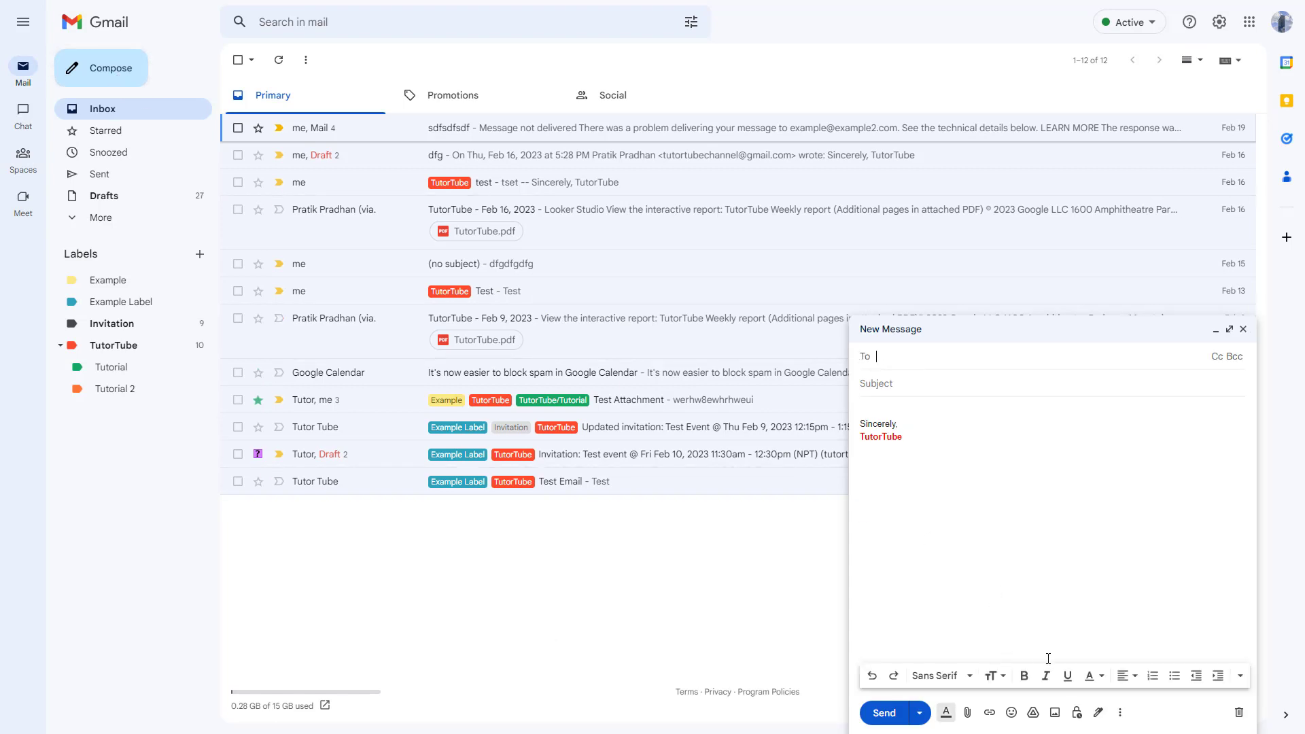
click(1120, 712)
mouse_move(1156, 564)
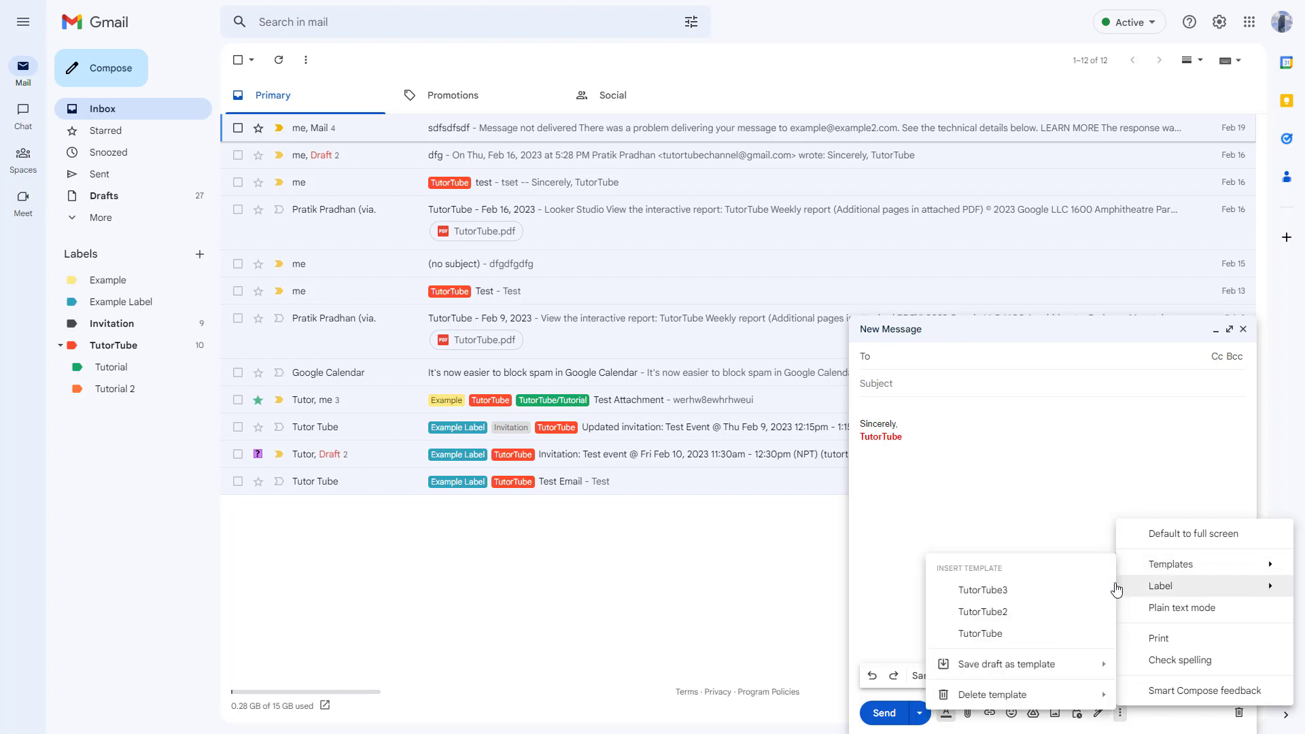
click(1027, 619)
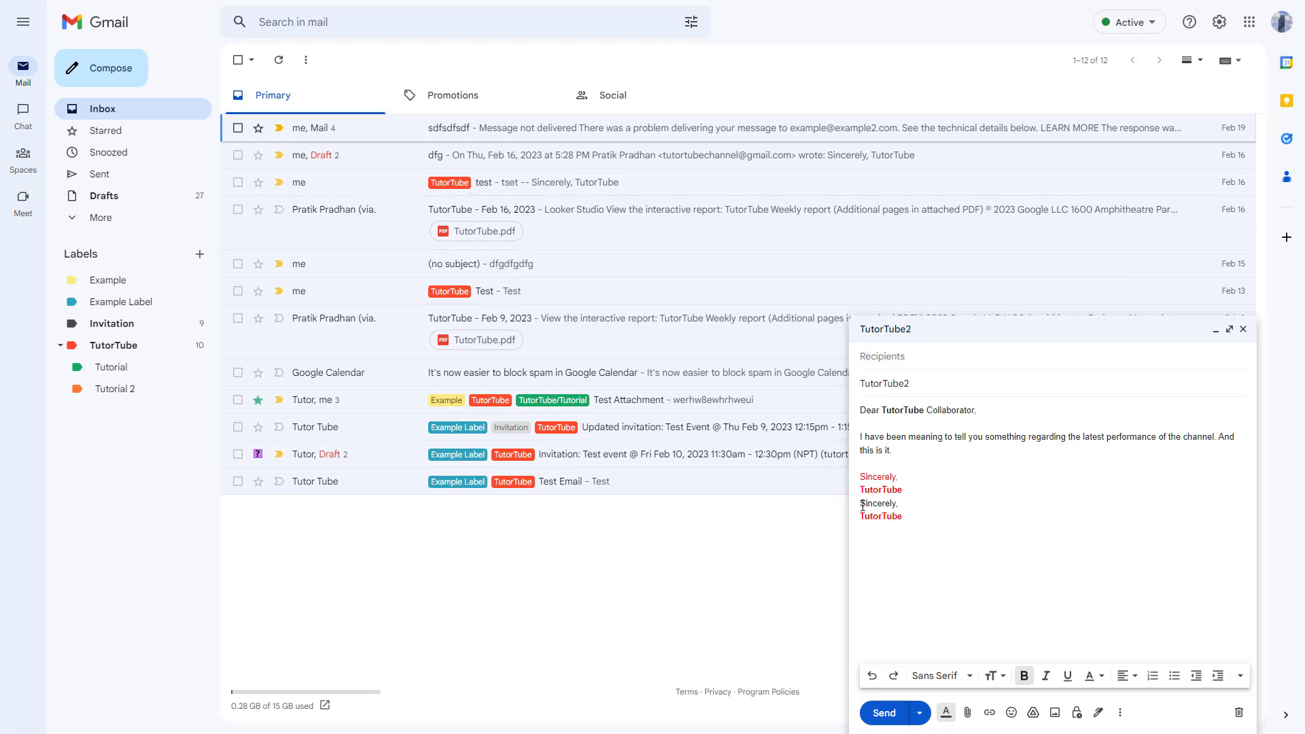
drag(861, 503, 911, 524)
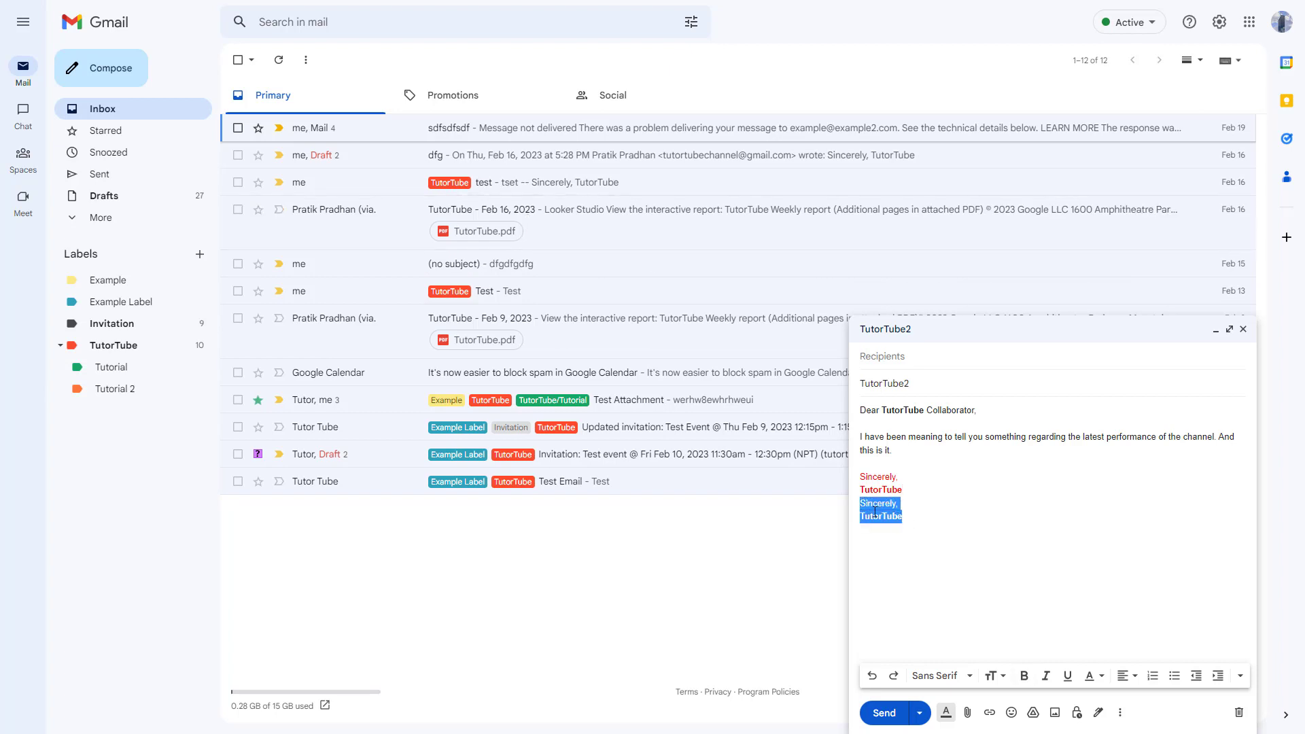
- Minimize the draft and reply to the "It's now easier to block spam in Google Calendar" email with the "TutorTube3" template inserted
click(559, 372)
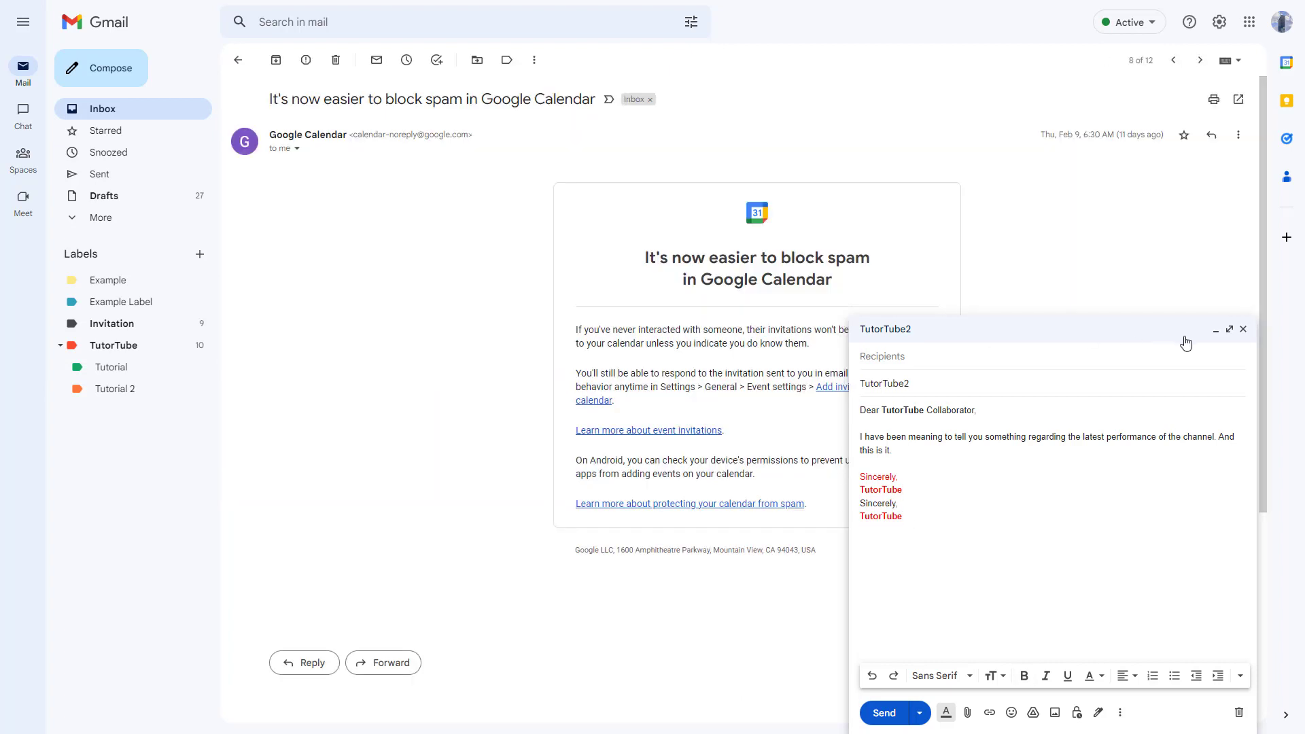
click(1215, 329)
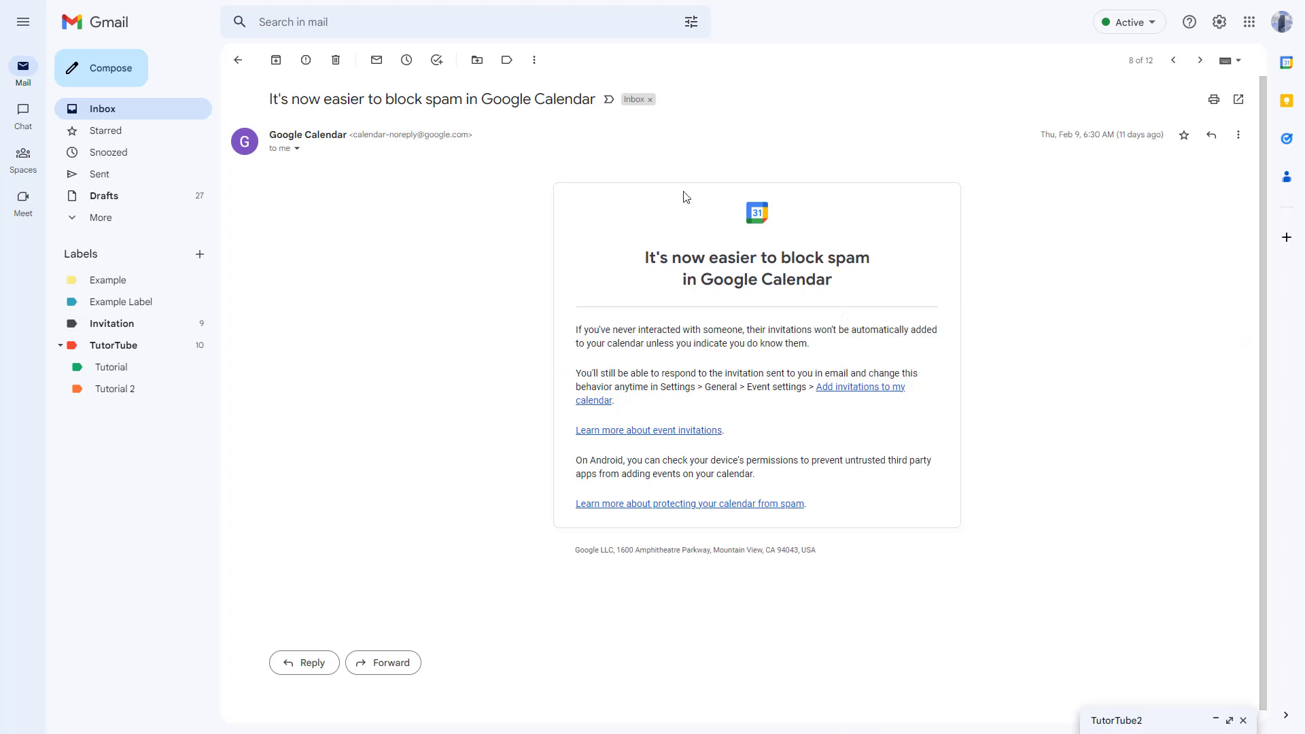
click(302, 663)
click(614, 688)
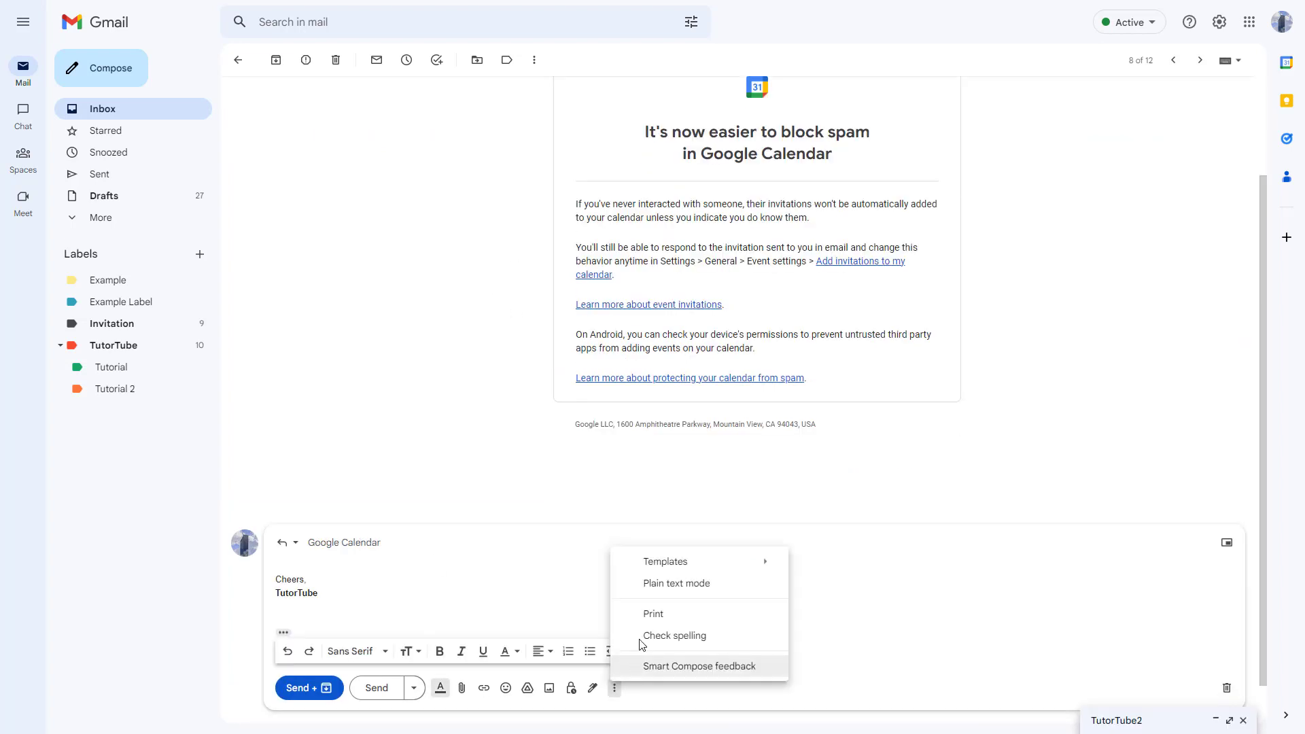
mouse_move(714, 564)
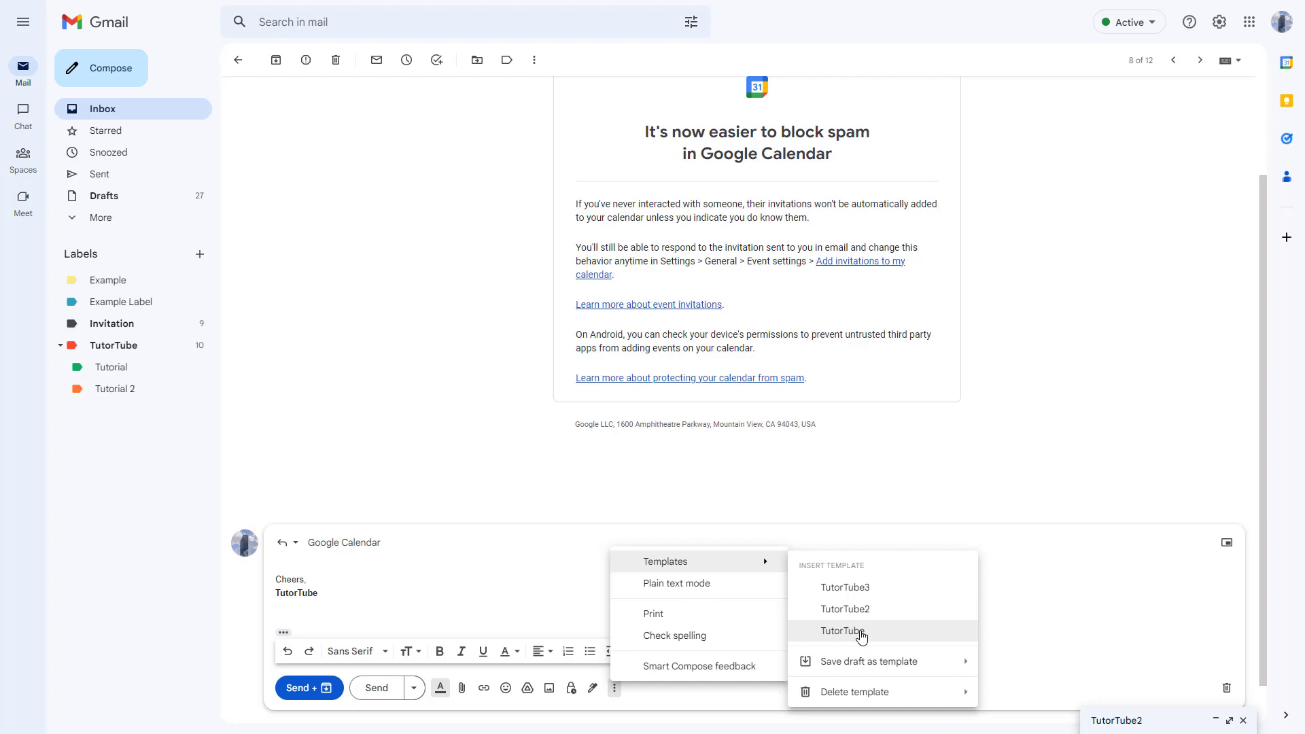
click(860, 587)
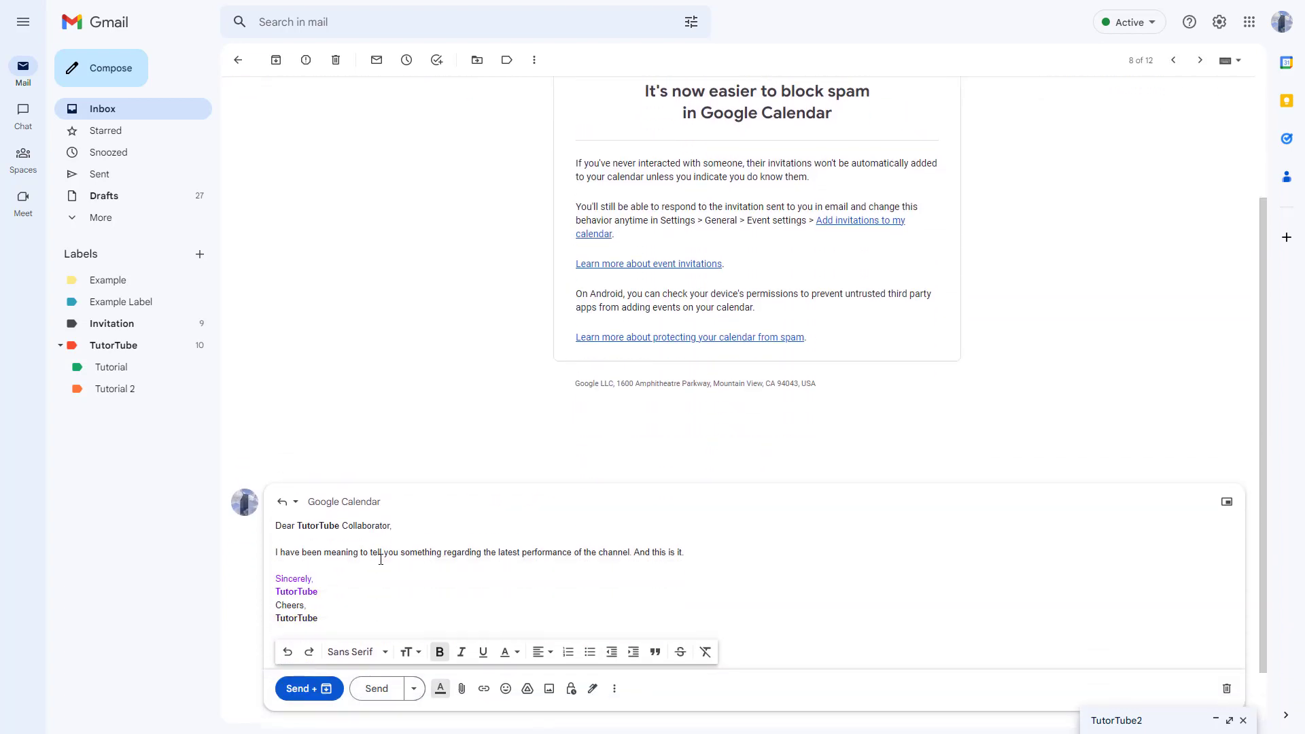
- Delete the saved template "TutorTube2" and check which templates are still offered for insertion
click(613, 687)
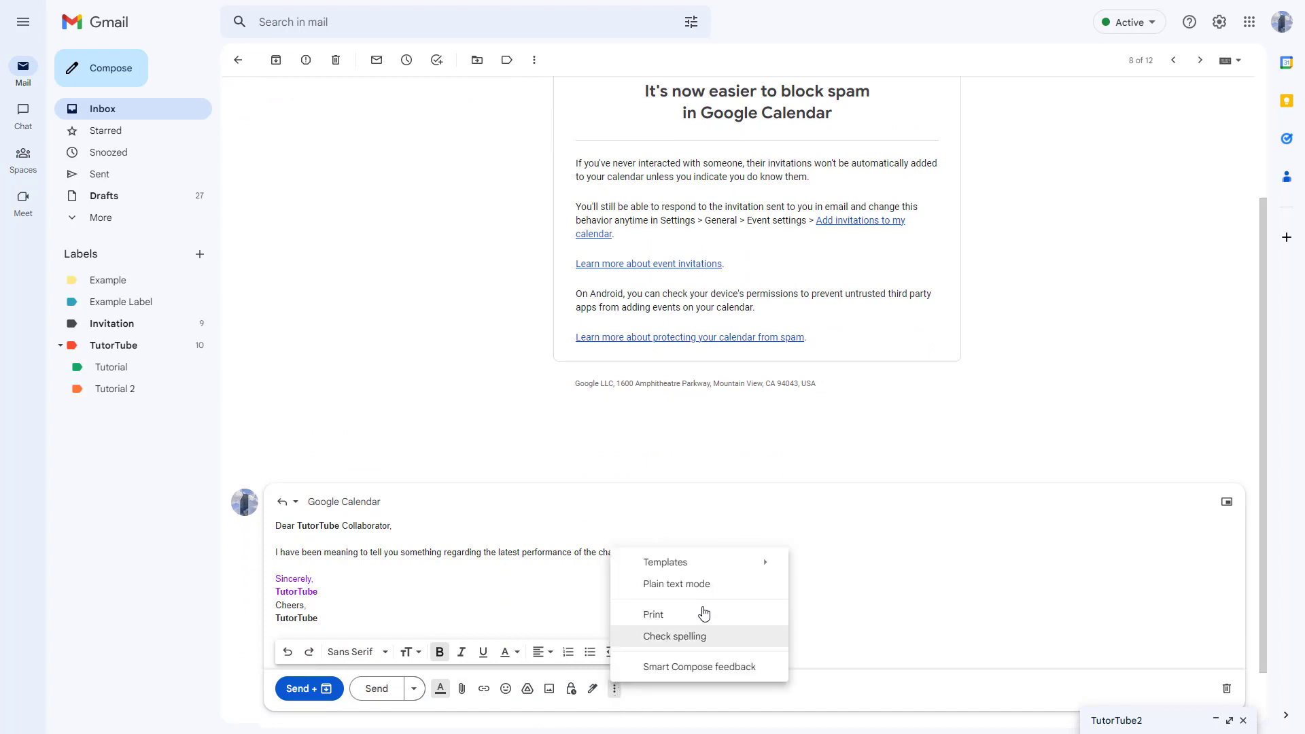
mouse_move(781, 566)
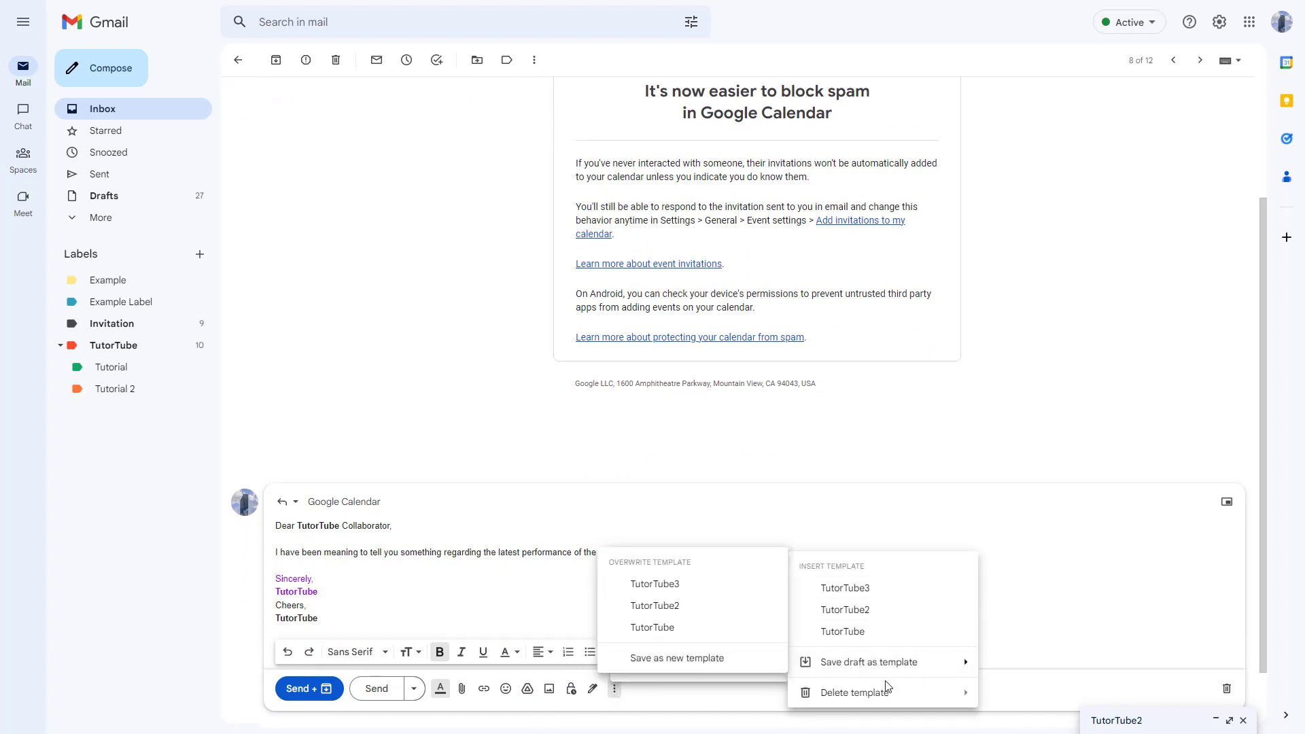
mouse_move(873, 690)
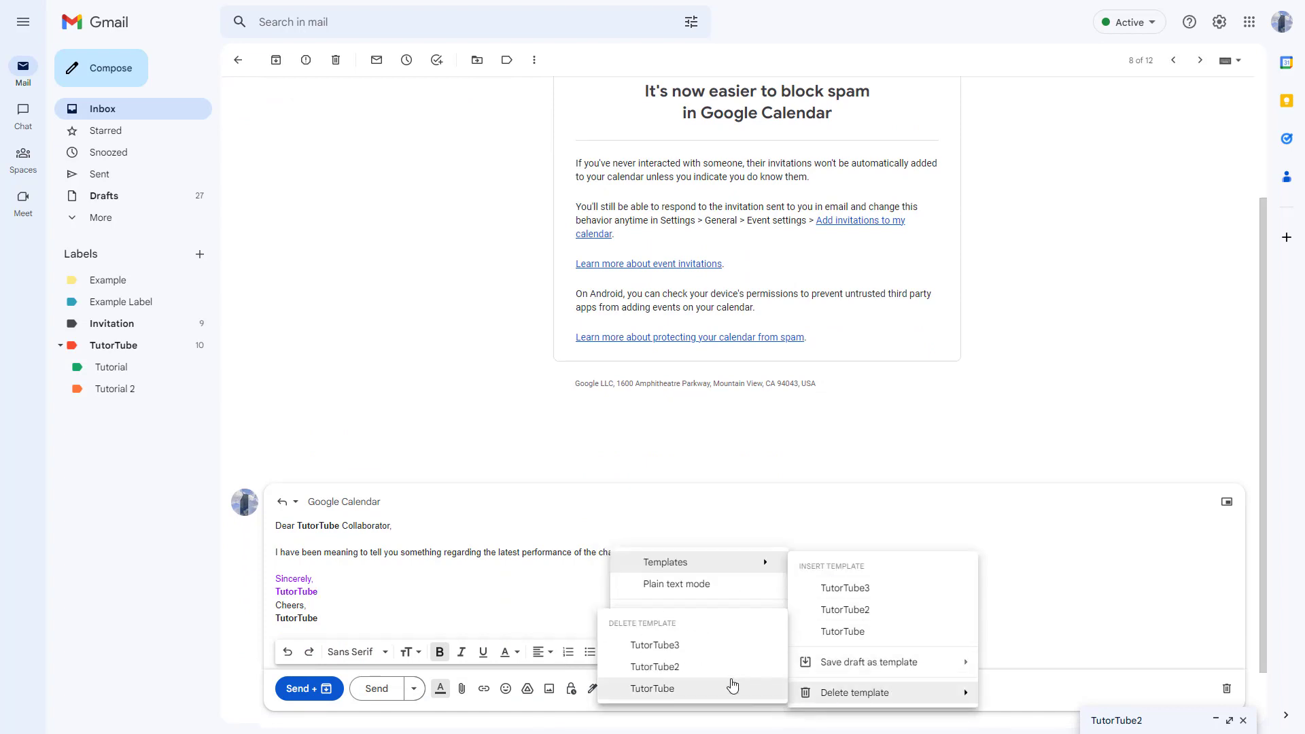
click(734, 668)
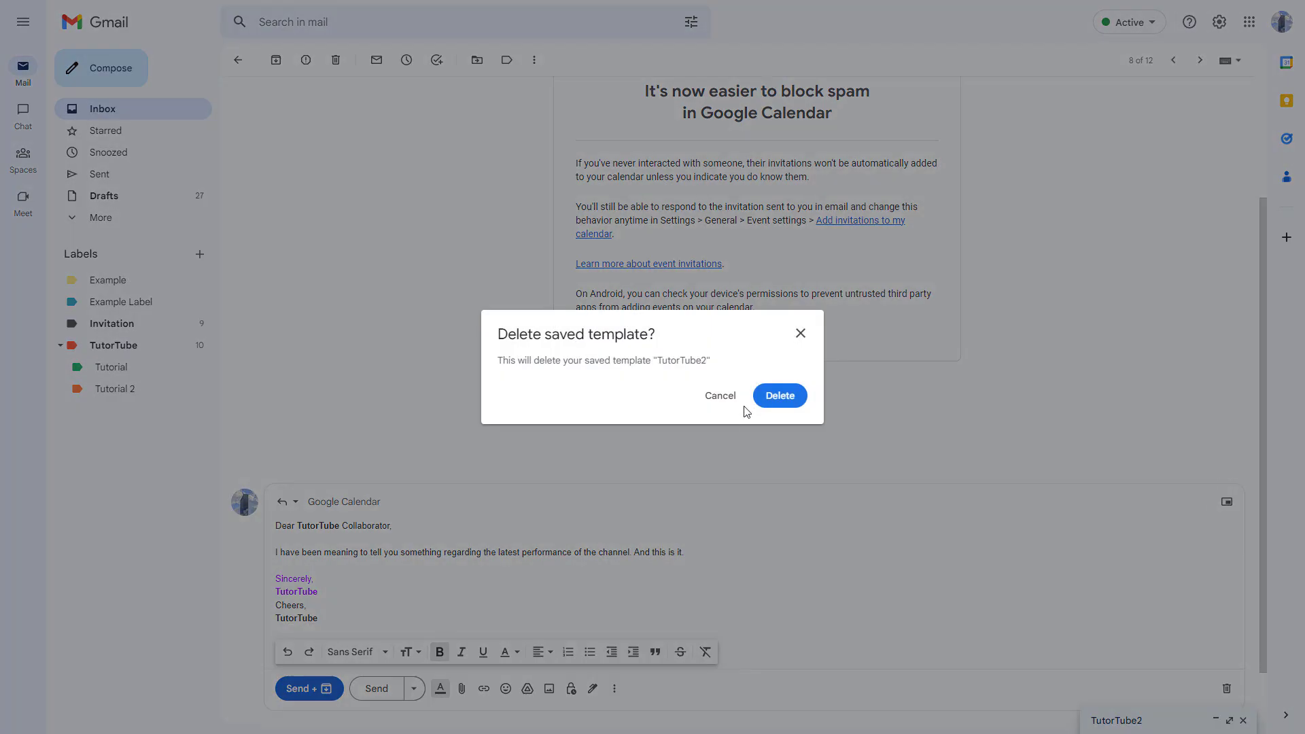
click(781, 397)
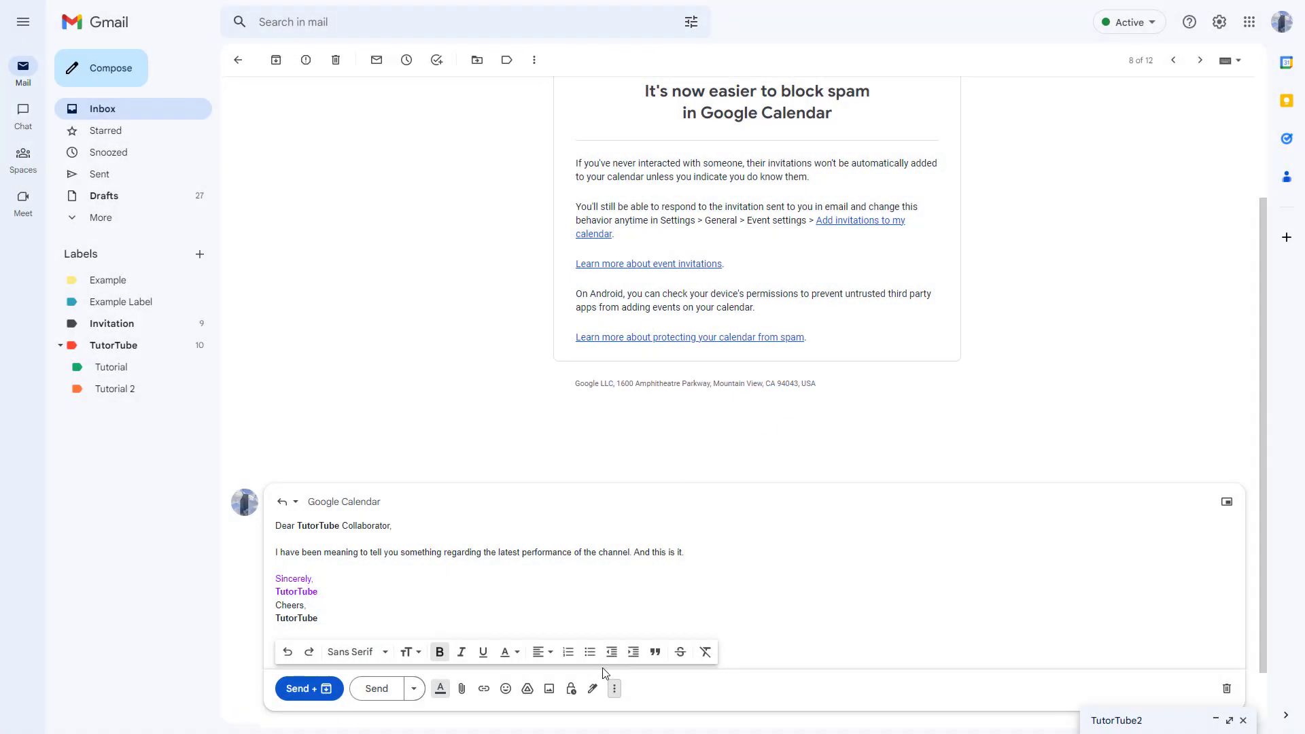
click(614, 689)
mouse_move(690, 561)
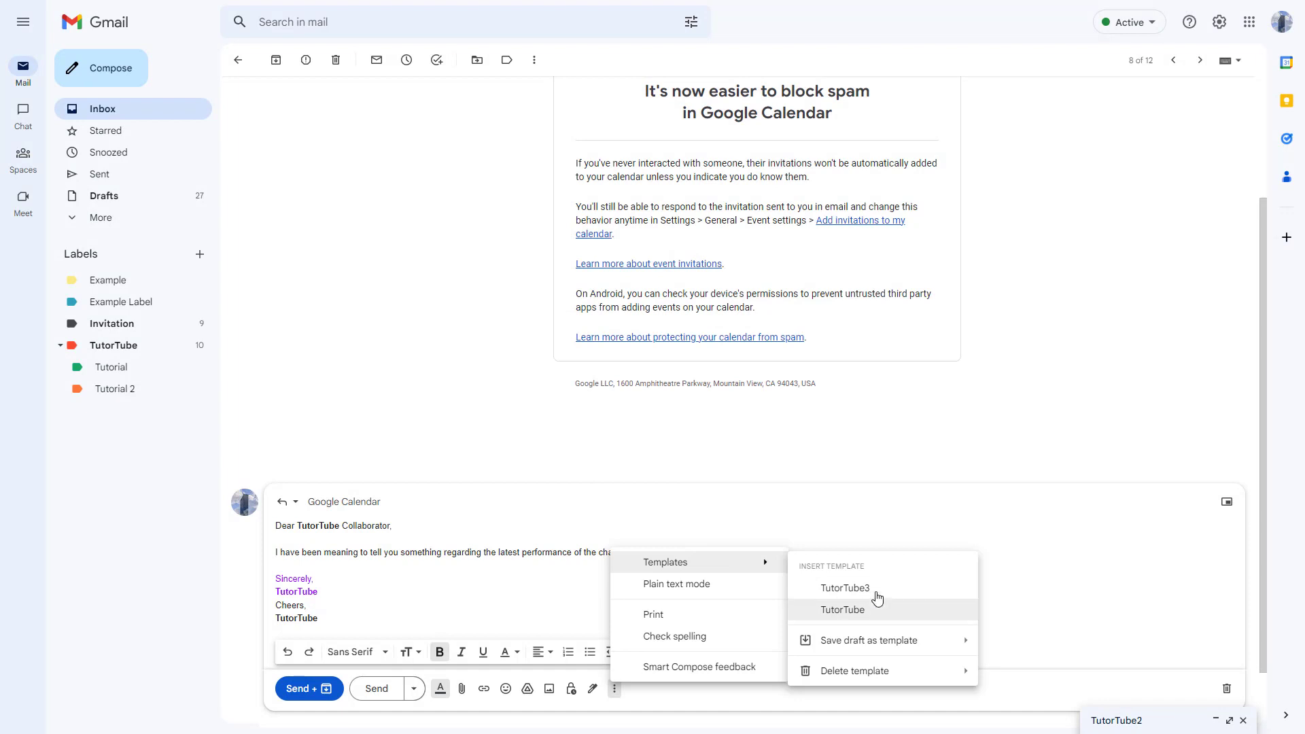
click(936, 430)
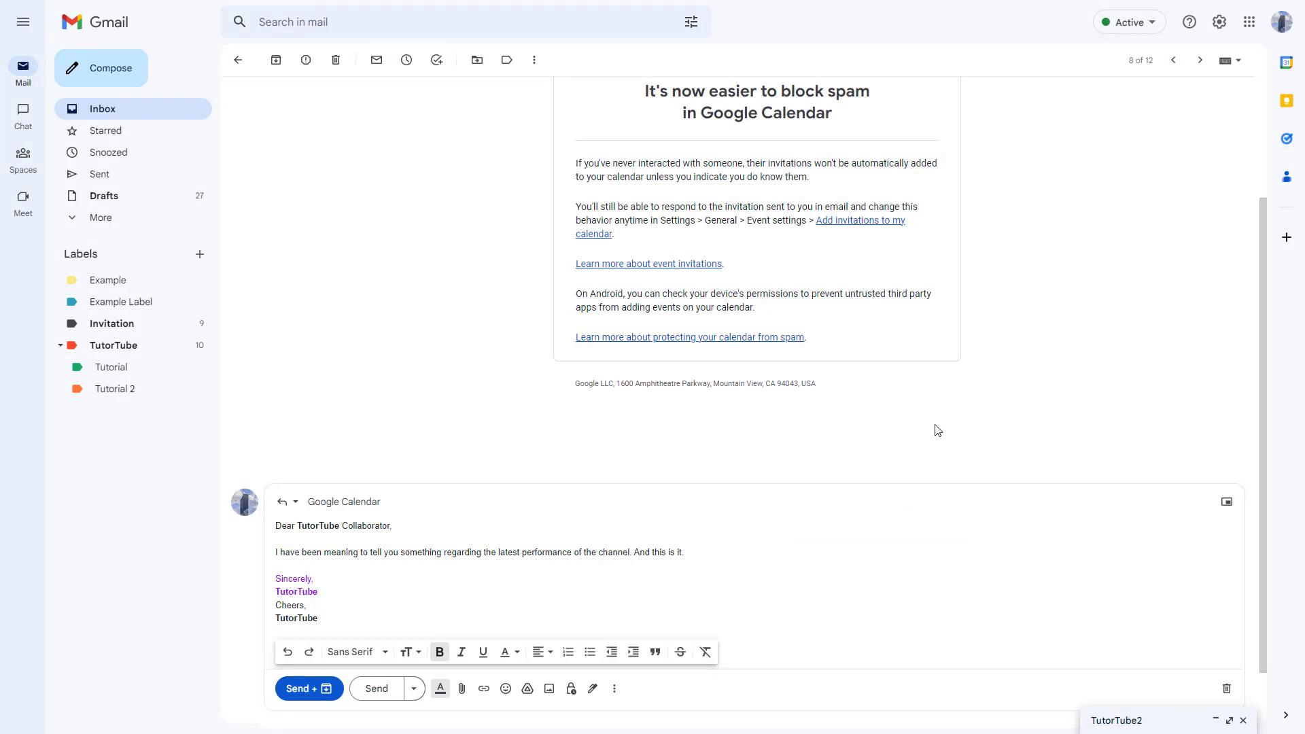